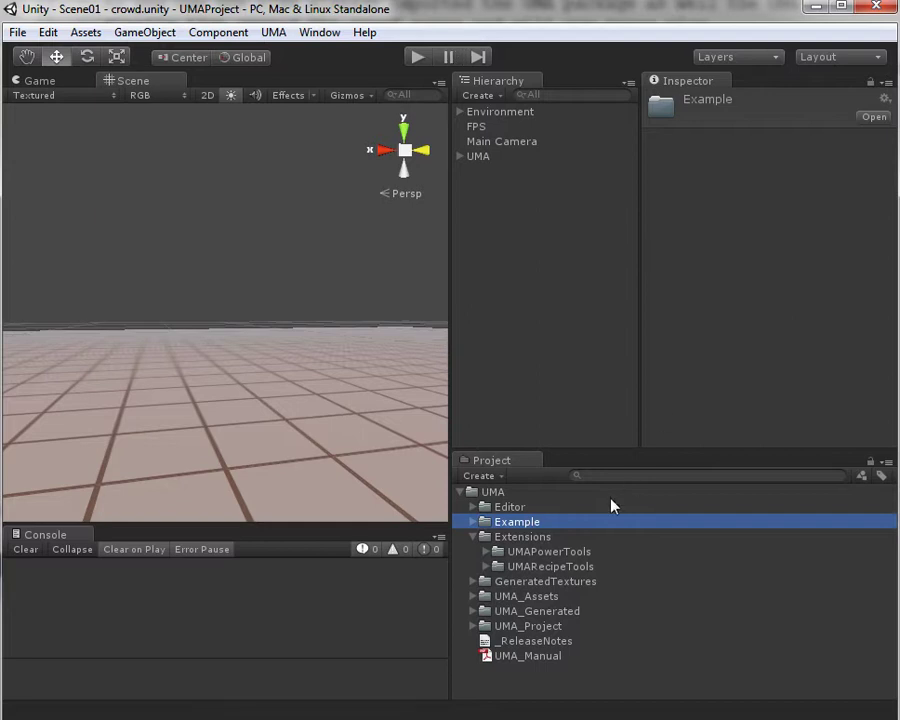
Select the UMA folder, then the UMARecipeTools extension folder, in the Project panel.
{"action": "left_click", "coordinate": [500, 492]}
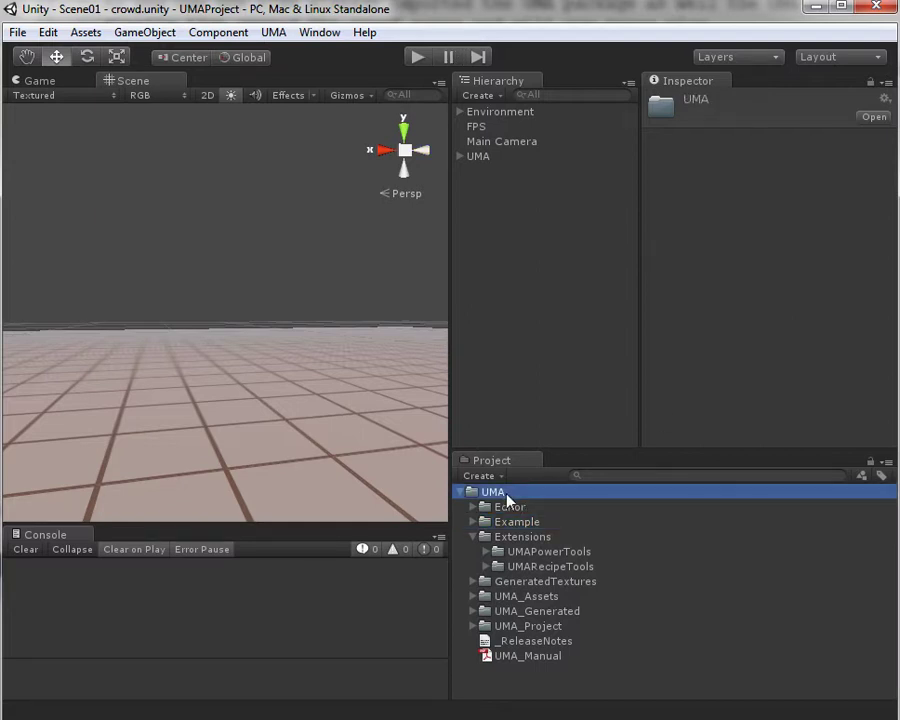
{"action": "left_click", "coordinate": [567, 567]}
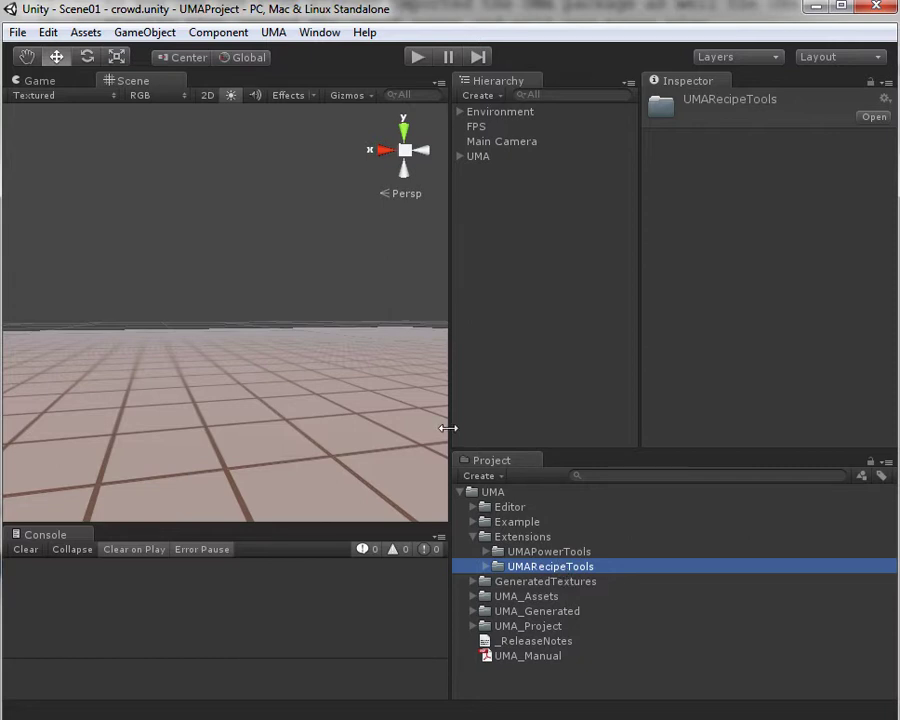
{"action": "left_click", "coordinate": [585, 432]}
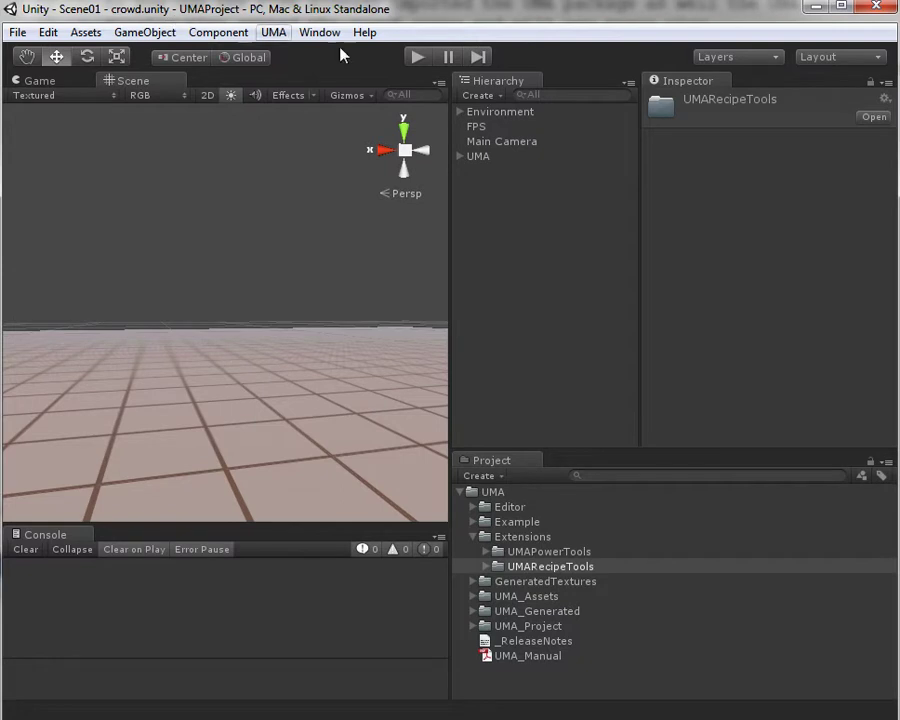
Play the crowd scene and select the green-shirted female avatar in the Scene view.
{"action": "left_click", "coordinate": [416, 59]}
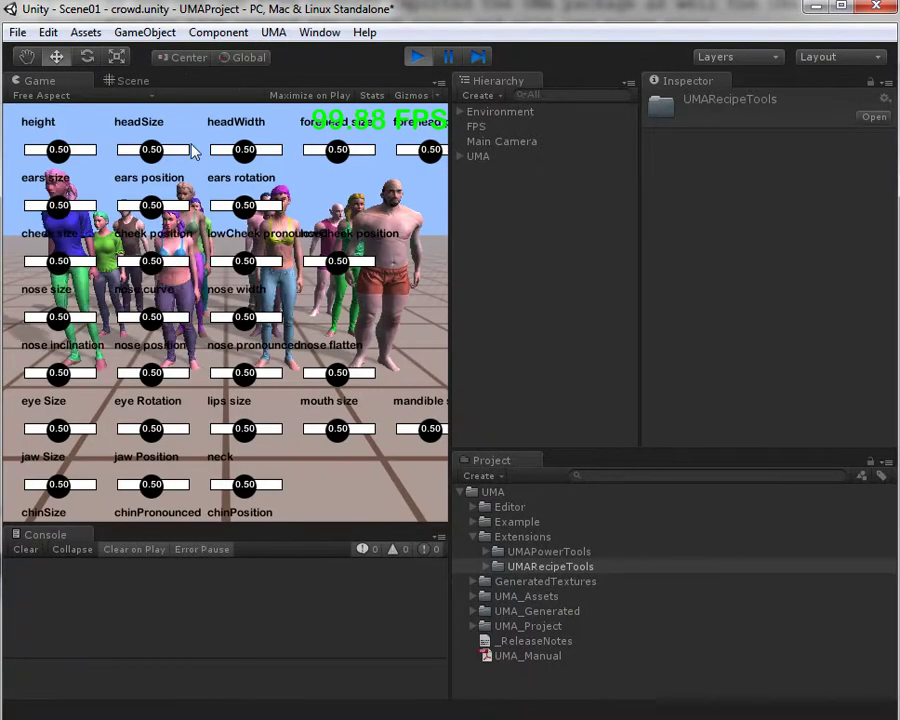
{"action": "left_click", "coordinate": [135, 81]}
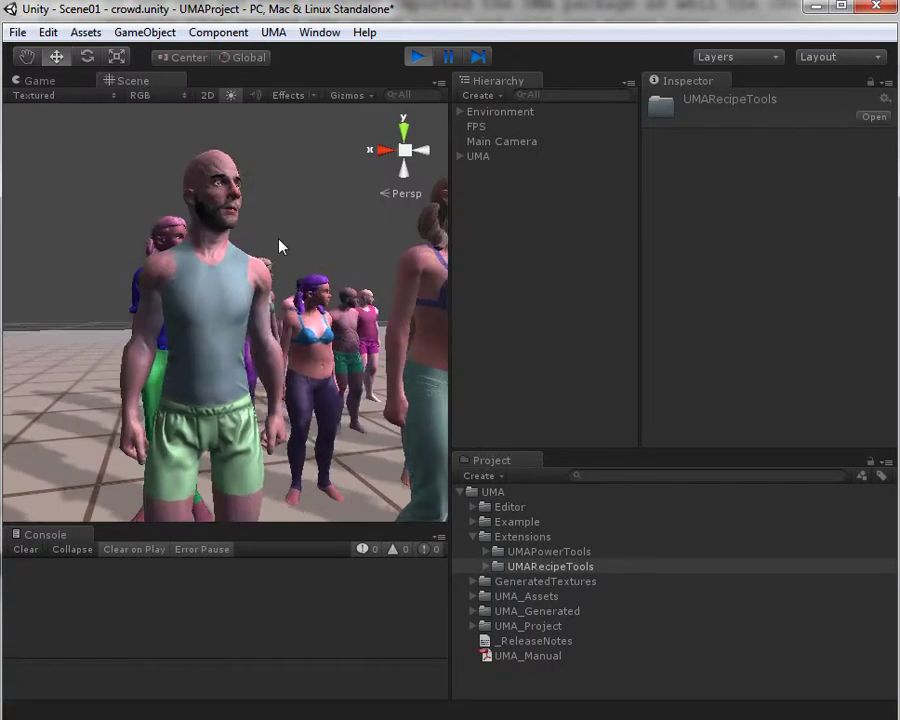
{"action": "left_click_drag", "start_coordinate": [362, 262], "coordinate": [121, 428], "text": "alt"}
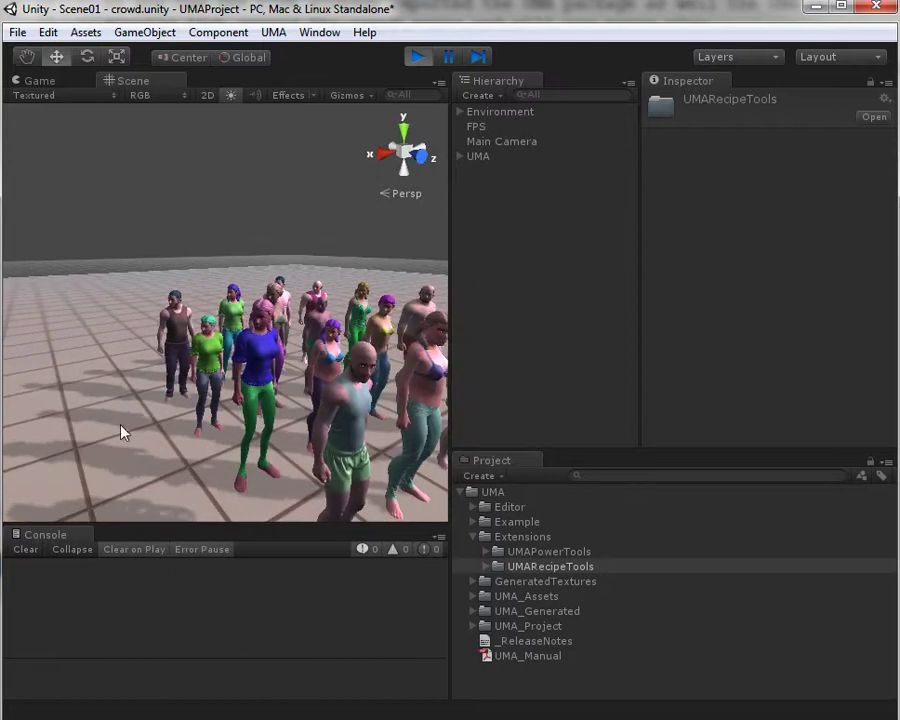
{"action": "scroll", "coordinate": [156, 292], "scroll_direction": "up", "scroll_amount": 3}
{"action": "left_click_drag", "start_coordinate": [156, 292], "coordinate": [266, 332], "text": "alt"}
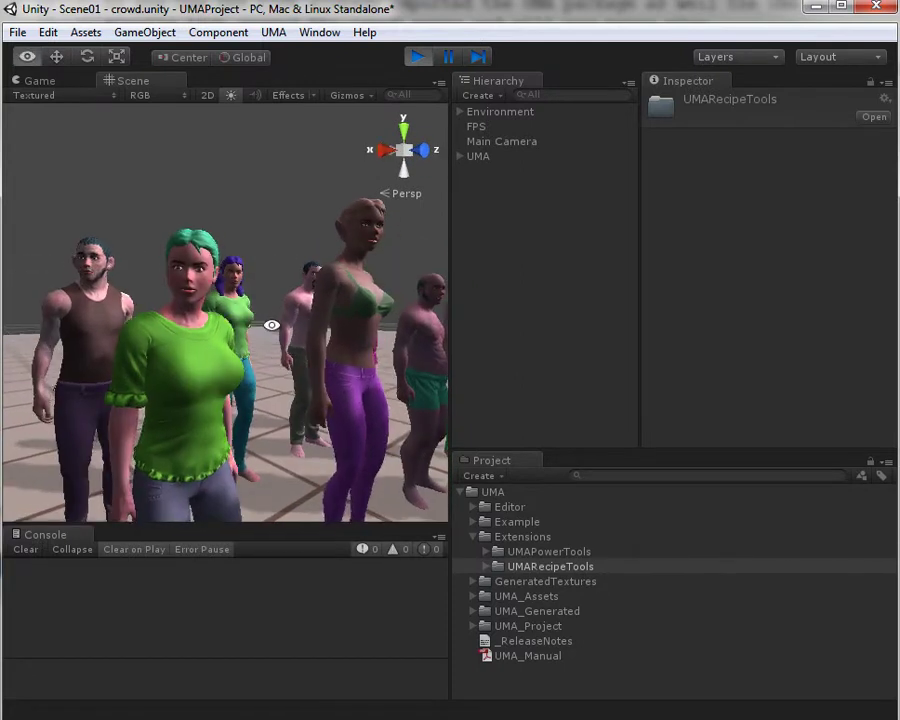
{"action": "left_click", "coordinate": [172, 333]}
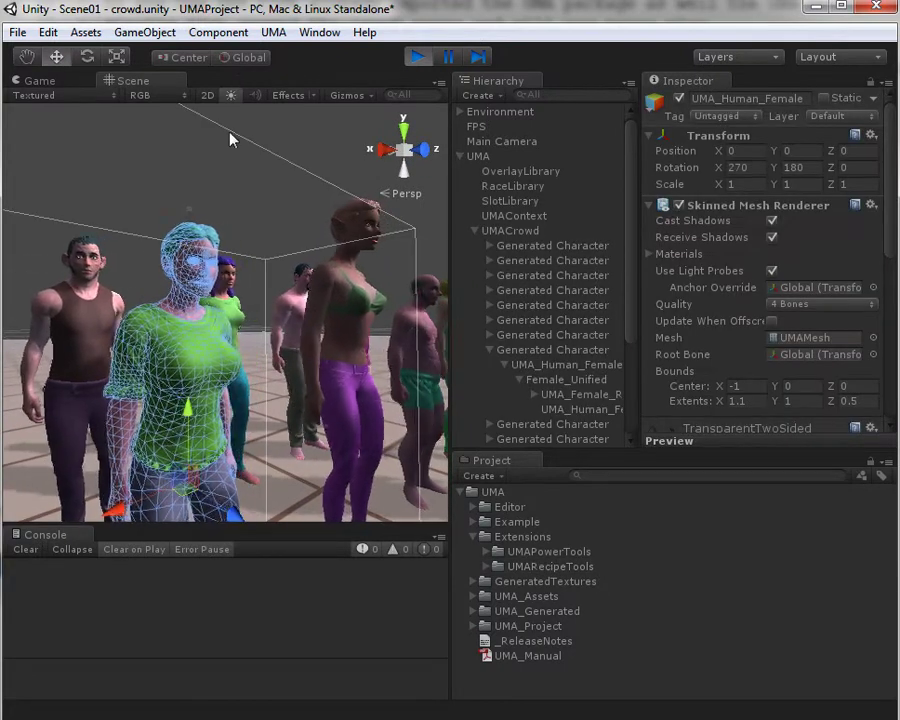
Save the selected female avatar as a serialized asset named 'txt' in Assets.
{"action": "left_click", "coordinate": [273, 33]}
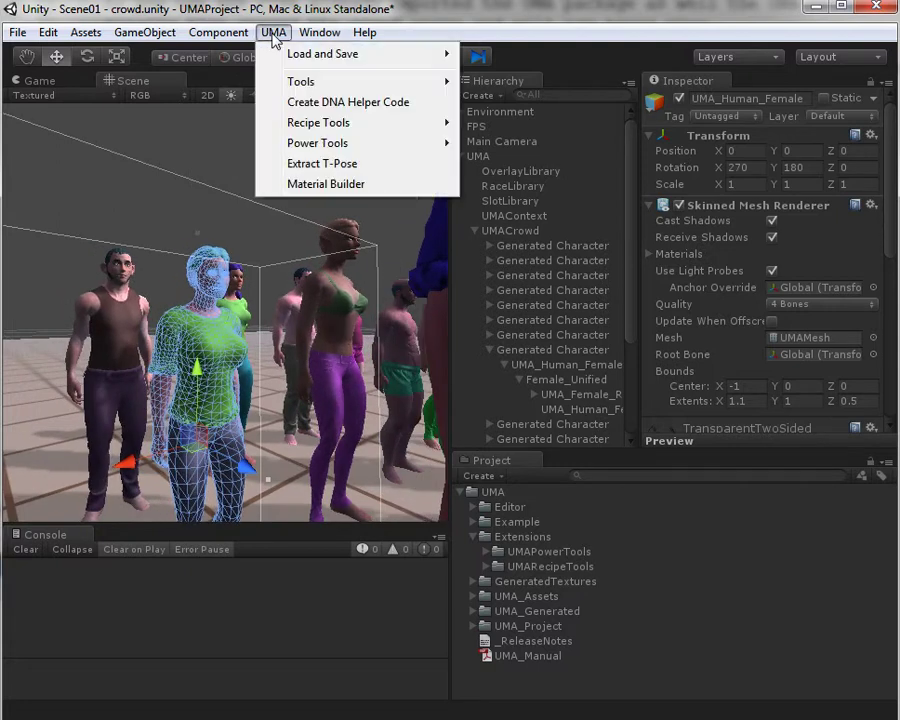
{"action": "mouse_move", "coordinate": [291, 61]}
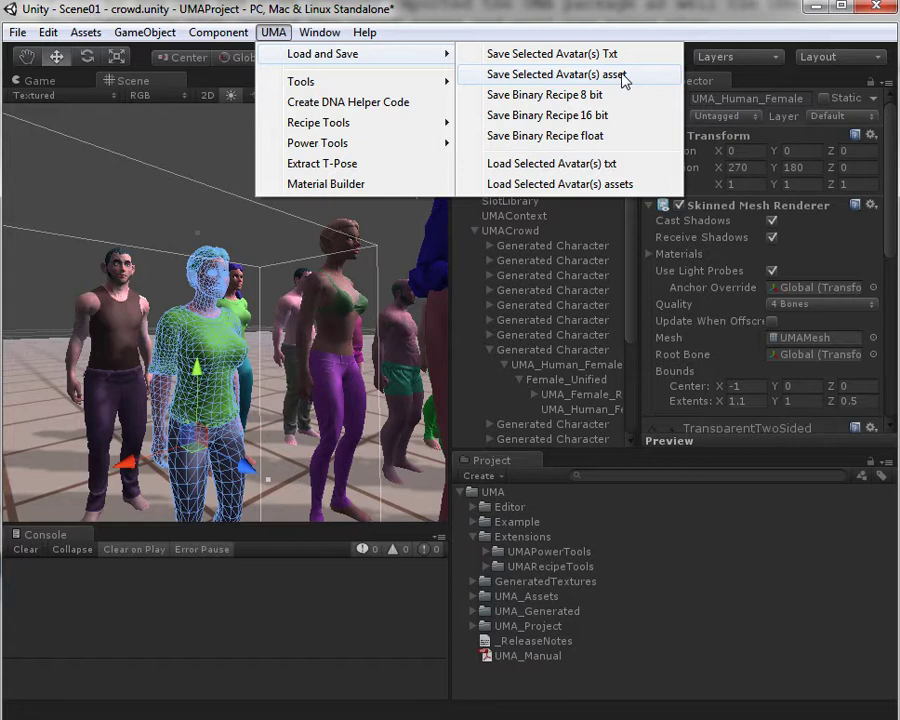
{"action": "left_click", "coordinate": [556, 74]}
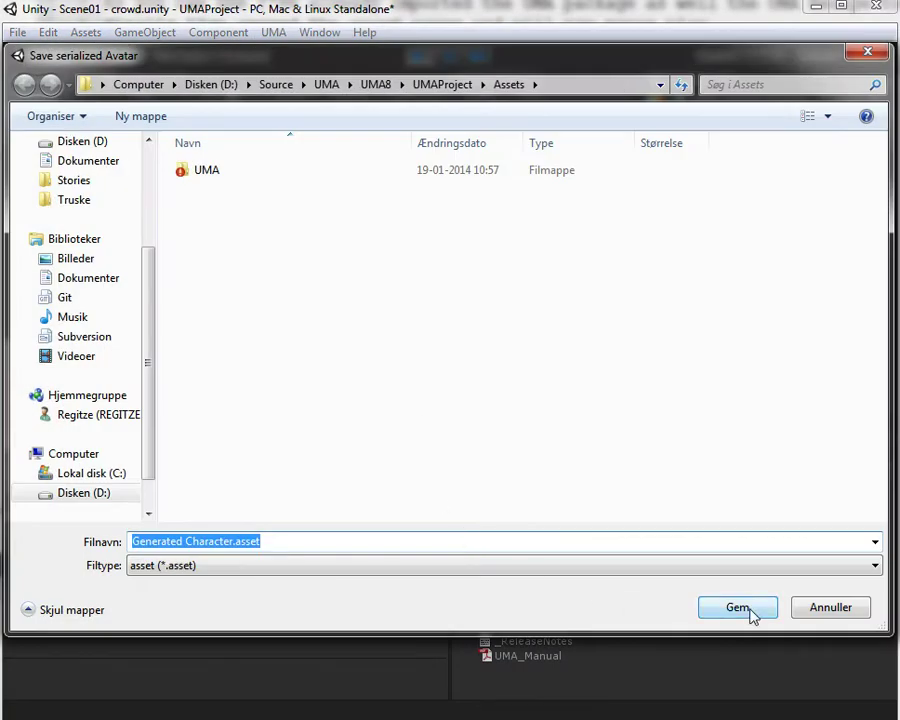
{"action": "key", "text": "Home"}
{"action": "type", "text": "txt"}
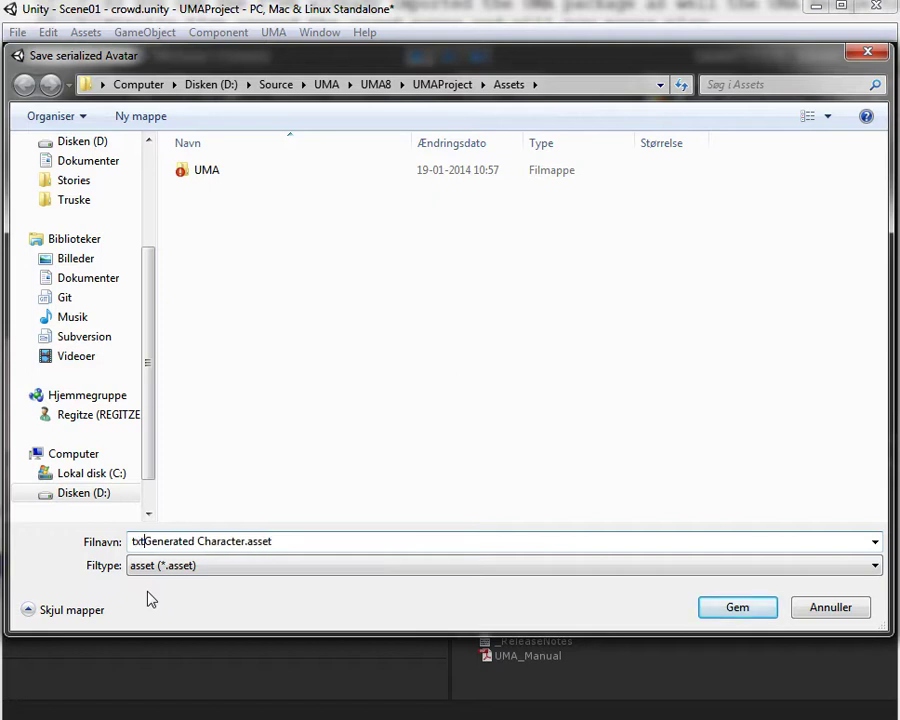
{"action": "key", "text": "Delete"}
{"action": "key", "text": "Delete"}
{"action": "key", "text": "Delete"}
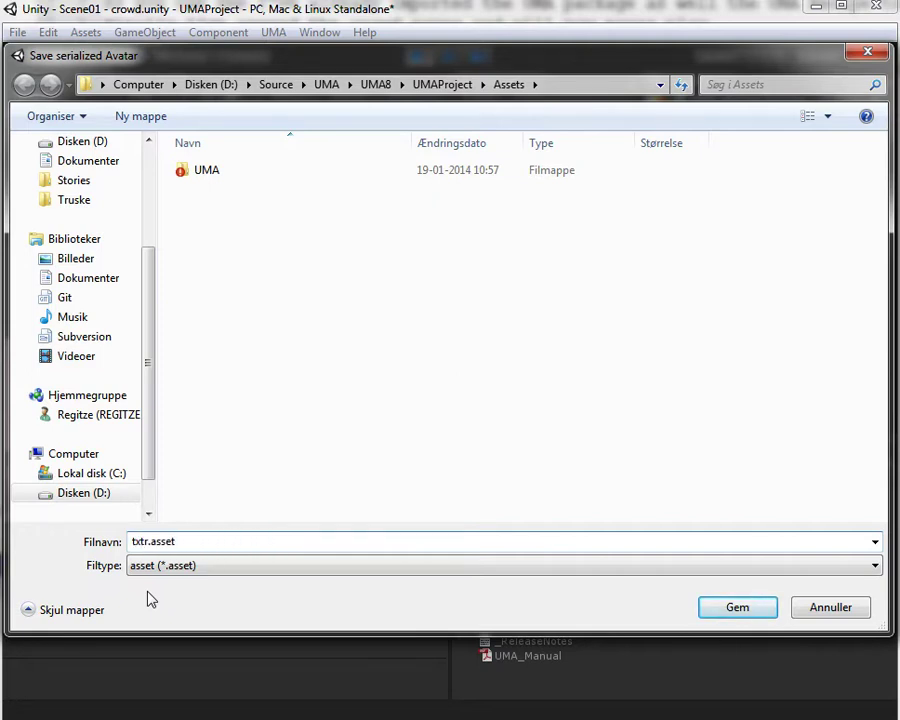
{"action": "key", "text": "Return"}
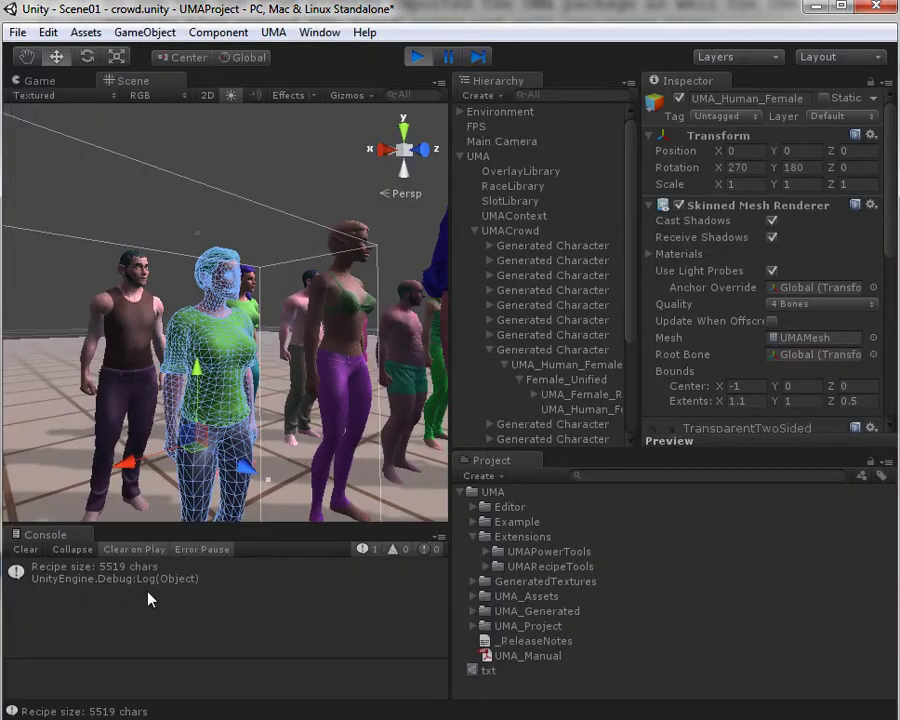
Check the Console's 5519-char Recipe size entry and open UMA > Load and Save.
{"action": "left_click", "coordinate": [104, 578]}
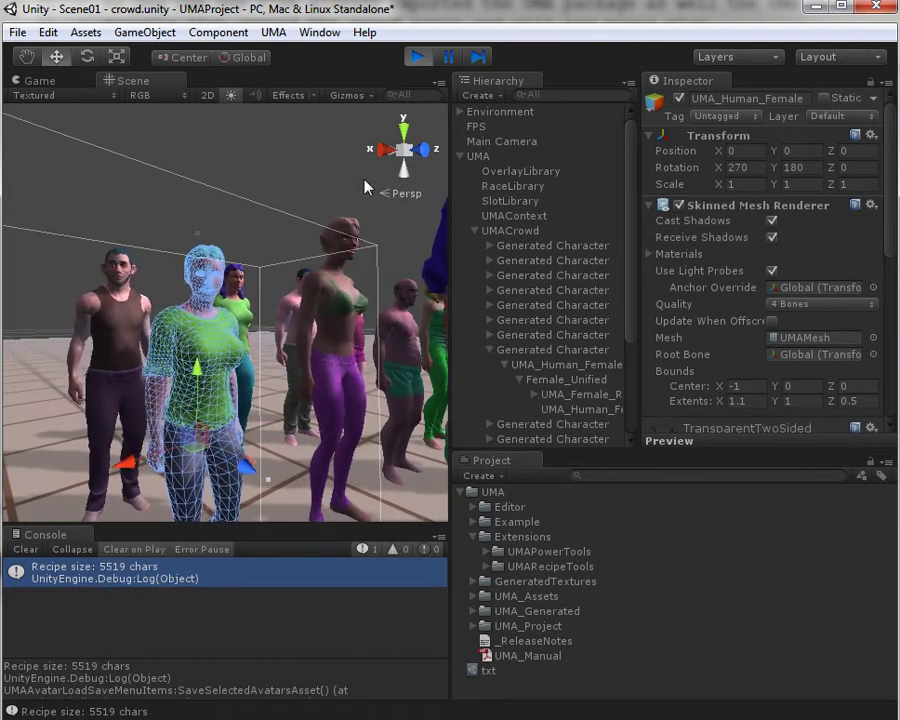
{"action": "left_click", "coordinate": [270, 32]}
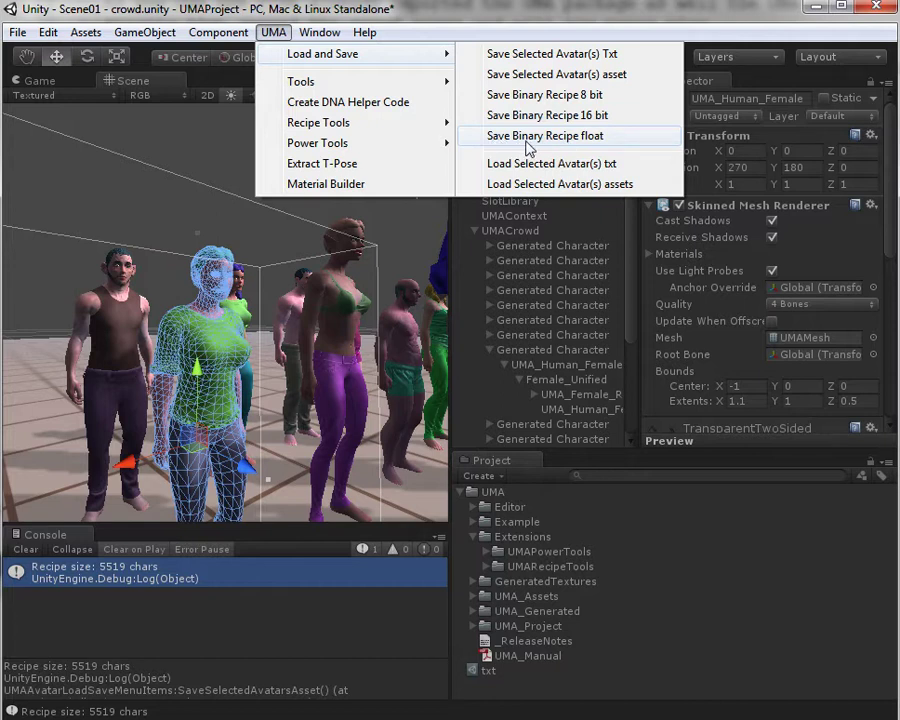
Save the avatar as a float binary recipe asset named 'float', and view its size-363 log.
{"action": "left_click", "coordinate": [598, 145]}
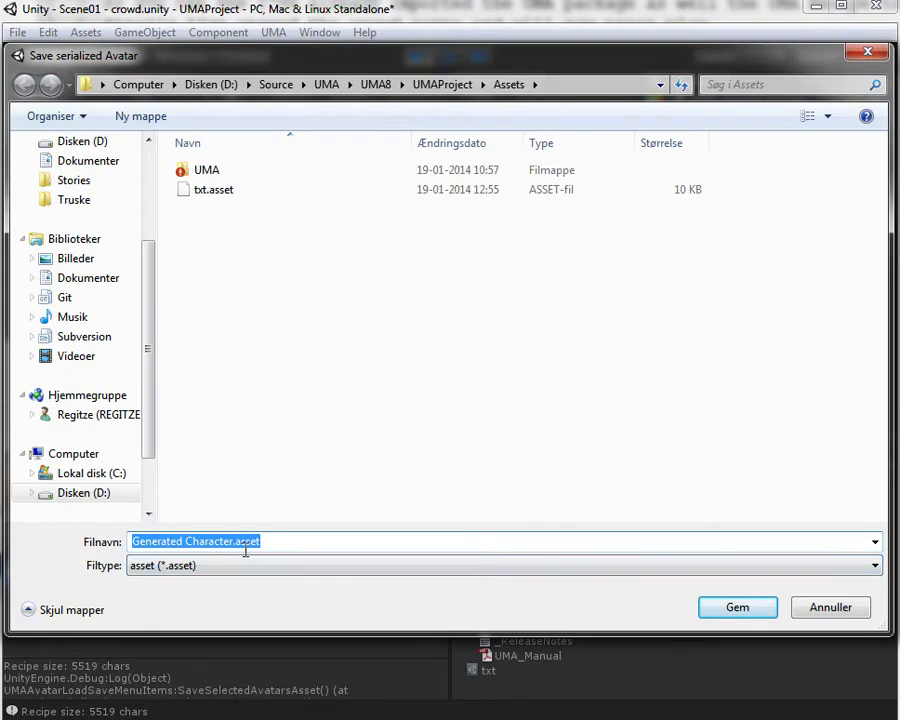
{"action": "left_click", "coordinate": [234, 546]}
{"action": "key", "text": "shift+Home"}
{"action": "type", "text": "gl"}
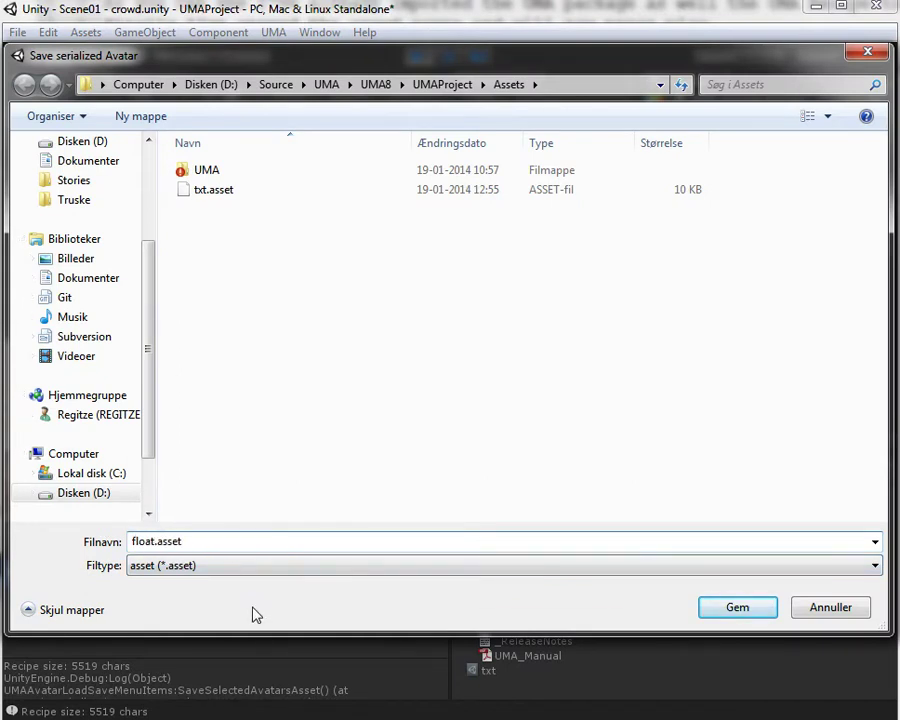
{"action": "key", "text": "Return"}
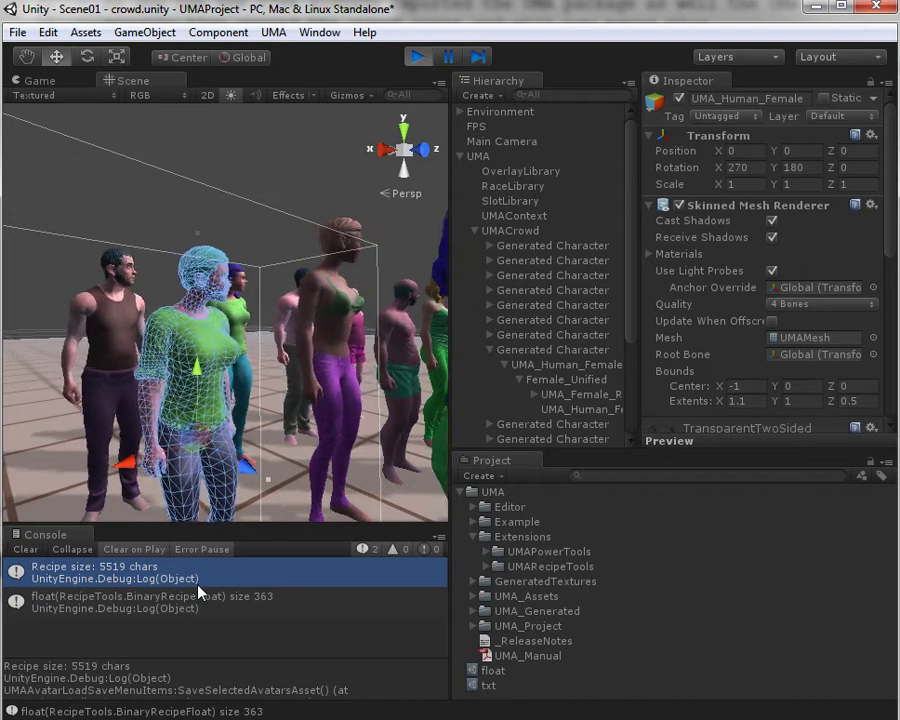
{"action": "left_click", "coordinate": [268, 602]}
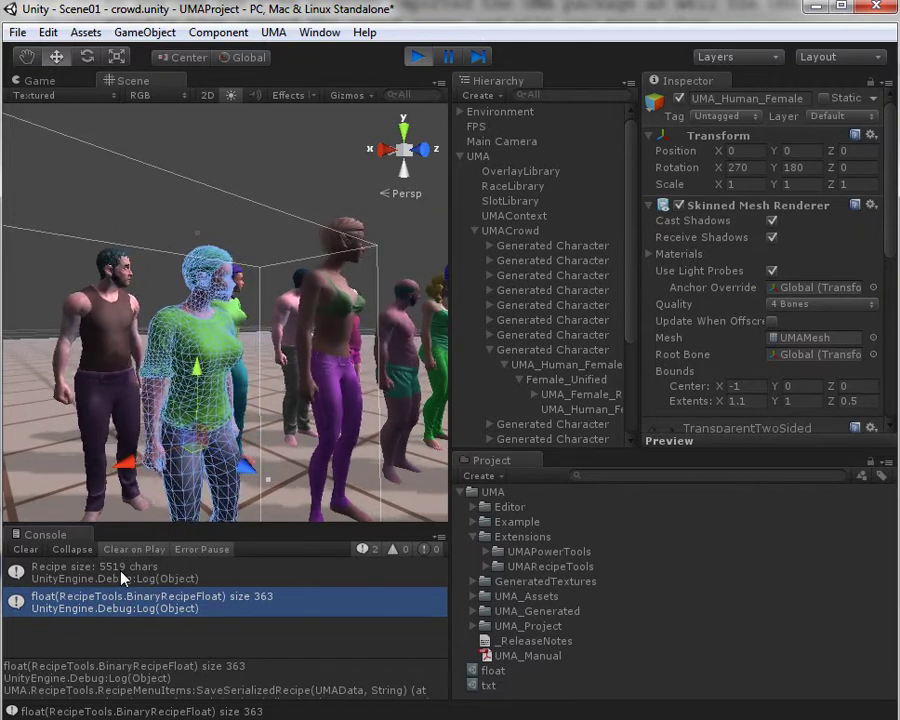
Save the avatar as an 8-bit binary recipe asset named 'bit8'.
{"action": "left_click", "coordinate": [281, 33]}
{"action": "mouse_move", "coordinate": [298, 54]}
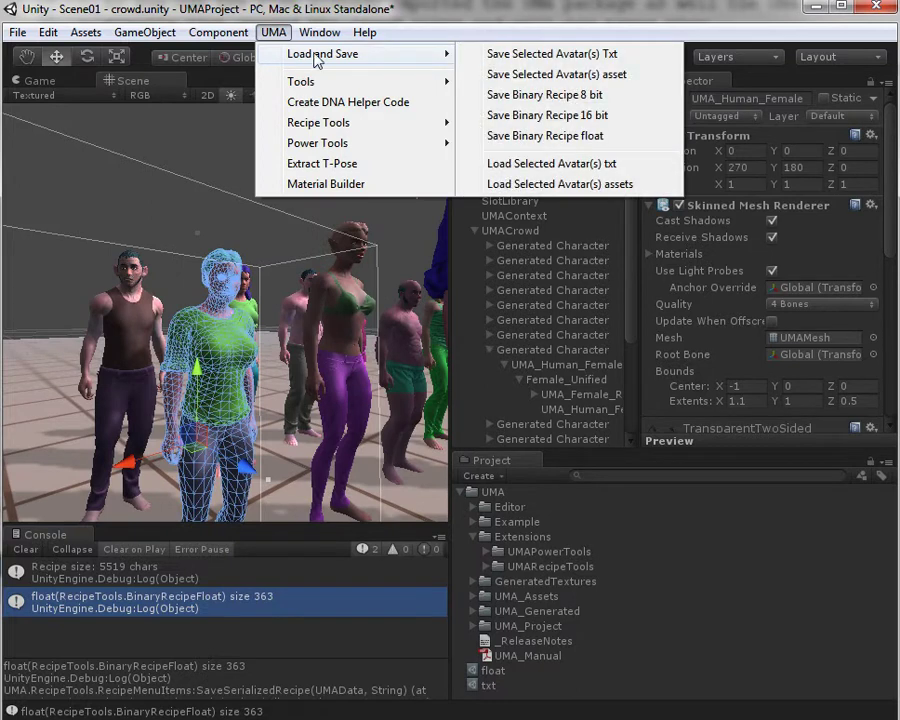
{"action": "left_click", "coordinate": [567, 100]}
{"action": "left_click", "coordinate": [233, 541]}
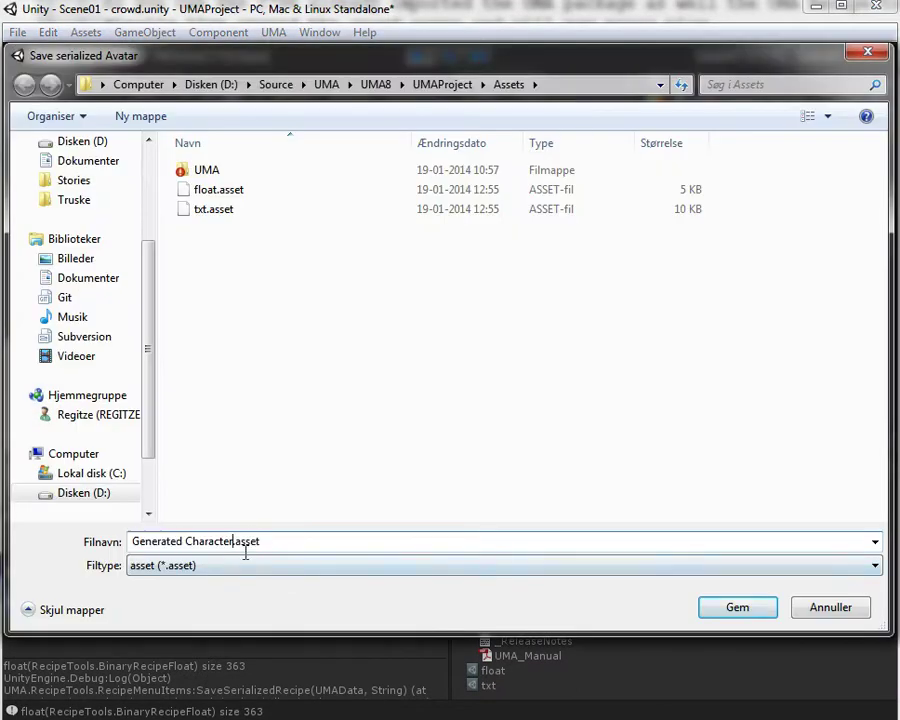
{"action": "key", "text": "shift+Home"}
{"action": "key", "text": "BackSpace"}
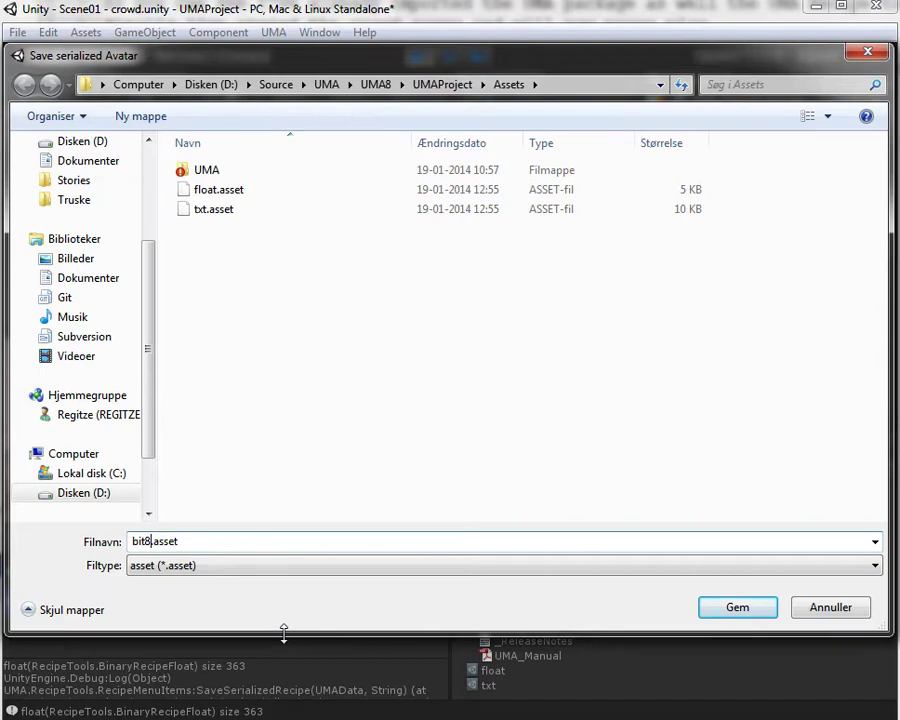
{"action": "key", "text": "Return"}
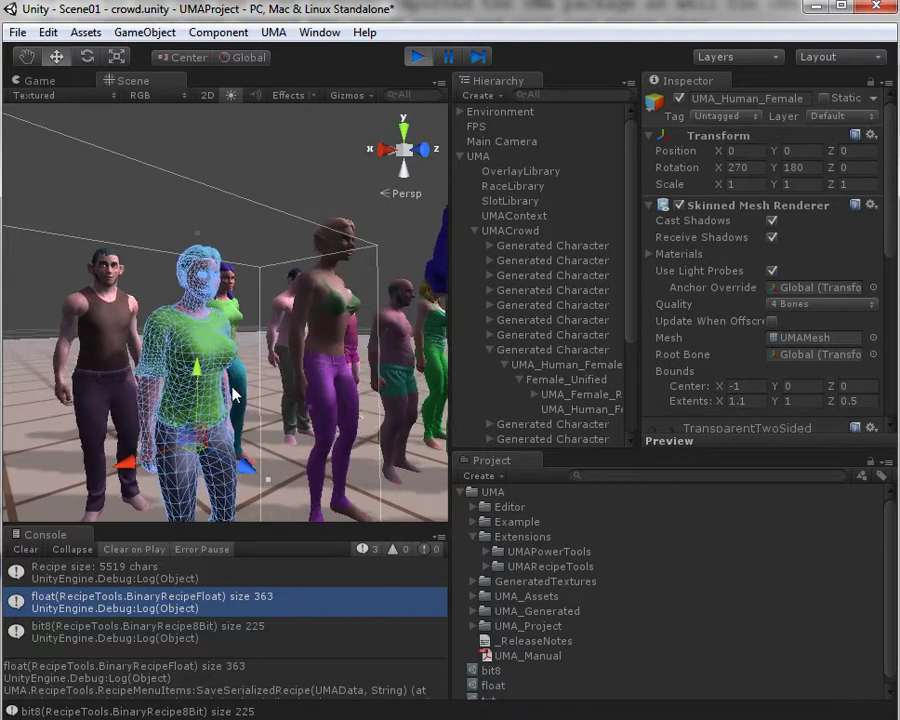
Show the Console details of the bit8 recipe save, size 225.
{"action": "left_click", "coordinate": [258, 645]}
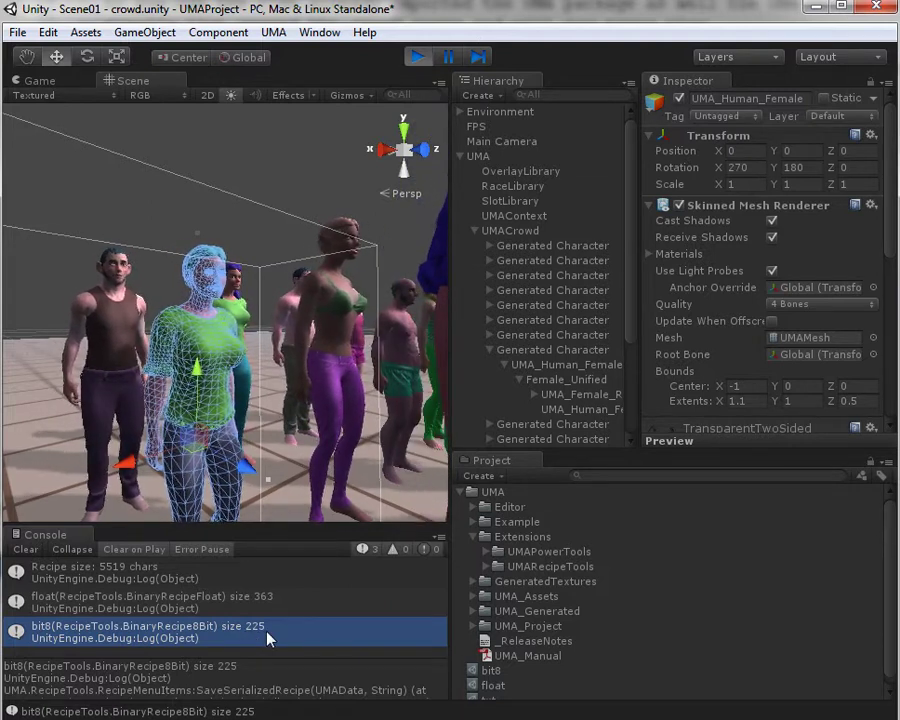
Select and inspect the male avatar, then stop play mode to clear the crowd.
{"action": "left_click", "coordinate": [110, 330]}
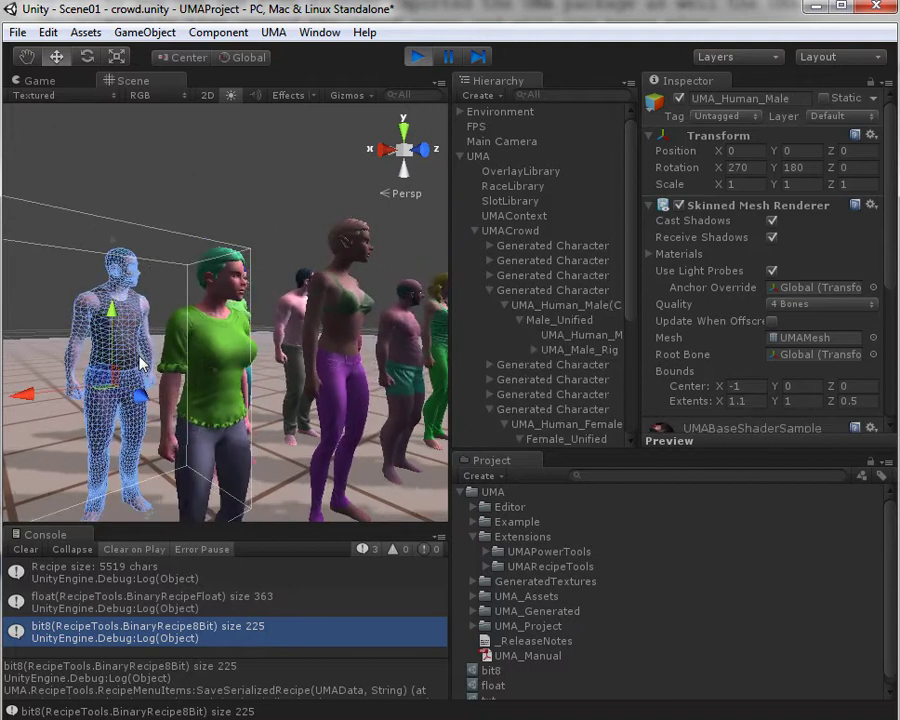
{"action": "scroll", "coordinate": [181, 342], "scroll_direction": "up", "scroll_amount": 3}
{"action": "scroll", "coordinate": [181, 342], "scroll_direction": "up", "scroll_amount": 4}
{"action": "left_click", "coordinate": [273, 32]}
{"action": "mouse_move", "coordinate": [283, 56]}
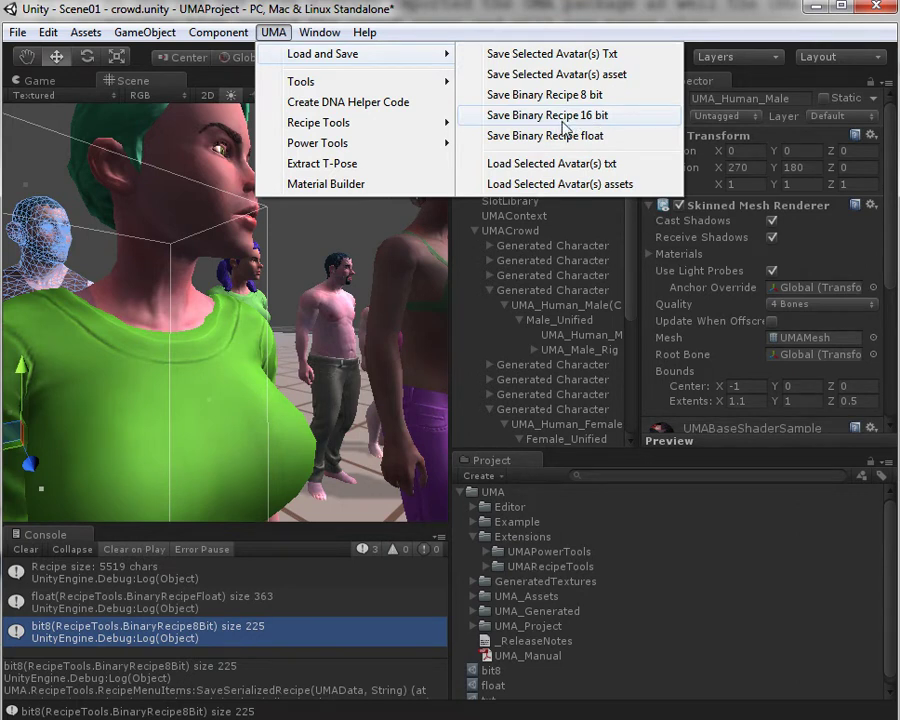
{"action": "key", "text": "Escape"}
{"action": "scroll", "coordinate": [175, 358], "scroll_direction": "down", "scroll_amount": 5}
{"action": "middle_click_drag", "start_coordinate": [220, 330], "coordinate": [275, 287]}
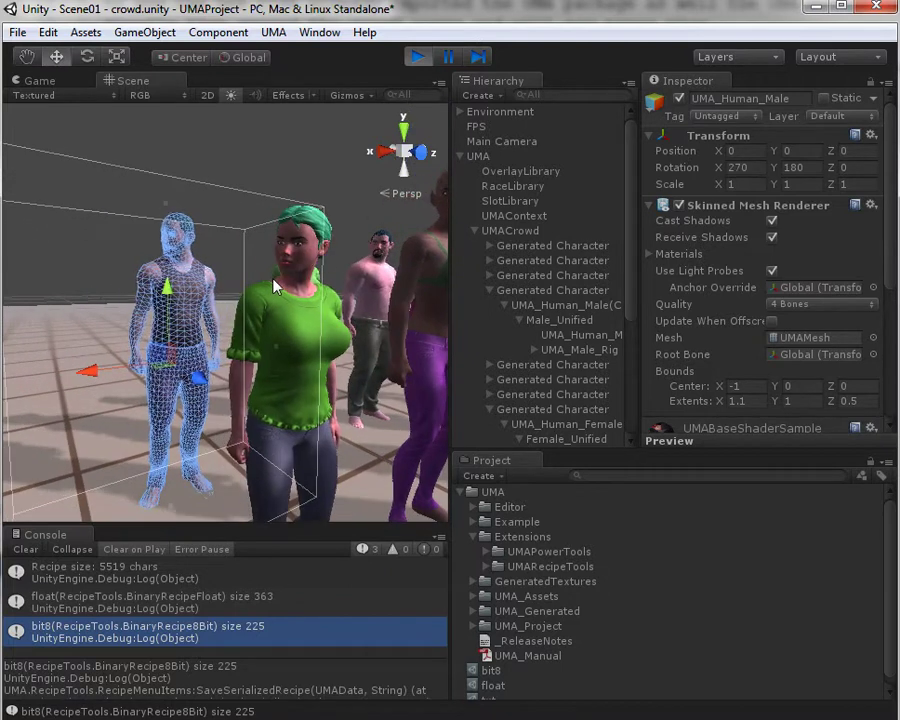
{"action": "scroll", "coordinate": [275, 287], "scroll_direction": "down", "scroll_amount": 2}
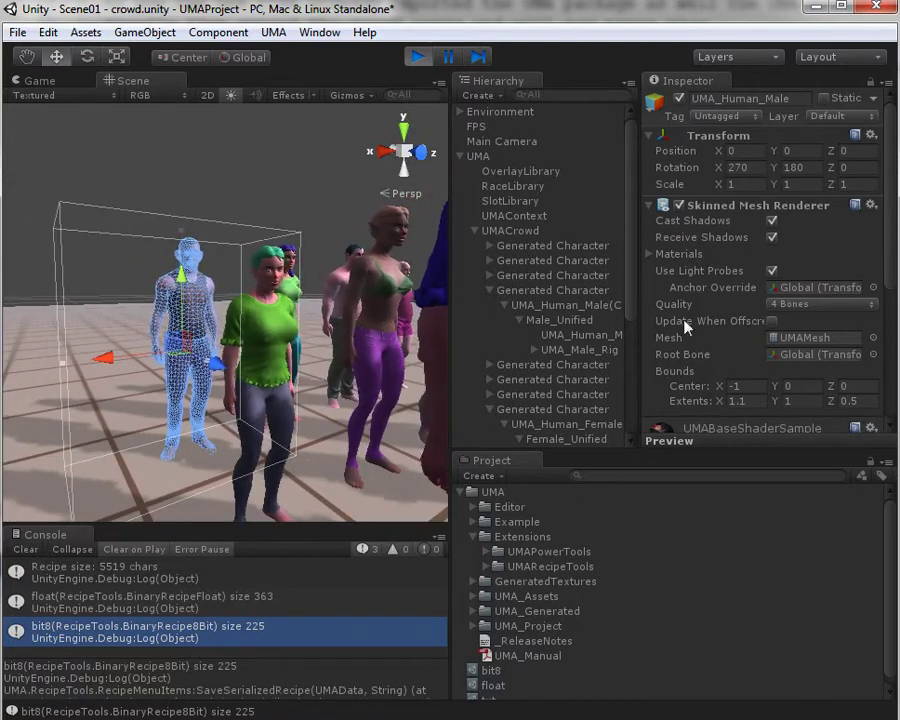
{"action": "left_click", "coordinate": [419, 57]}
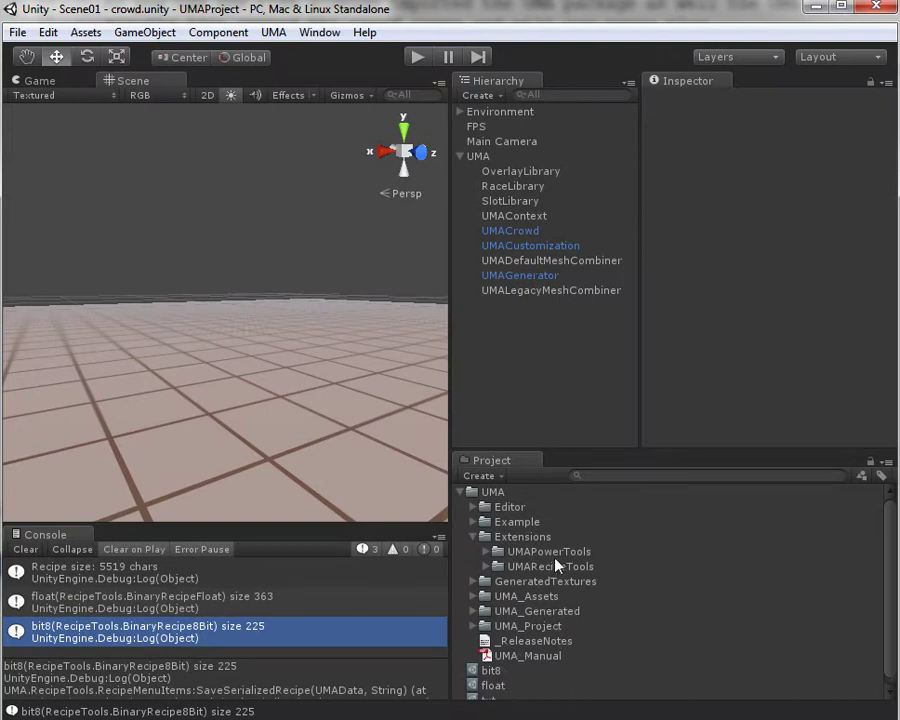
Open Scene02 - serialized from Example > Scenes and expand its UMA group.
{"action": "left_click", "coordinate": [475, 521]}
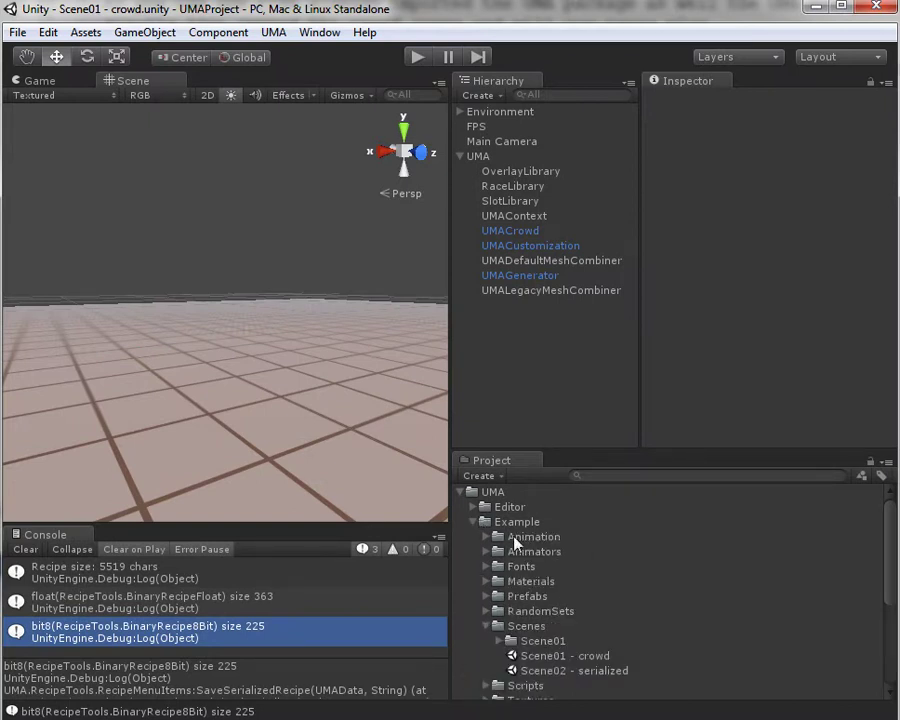
{"action": "left_click", "coordinate": [570, 672]}
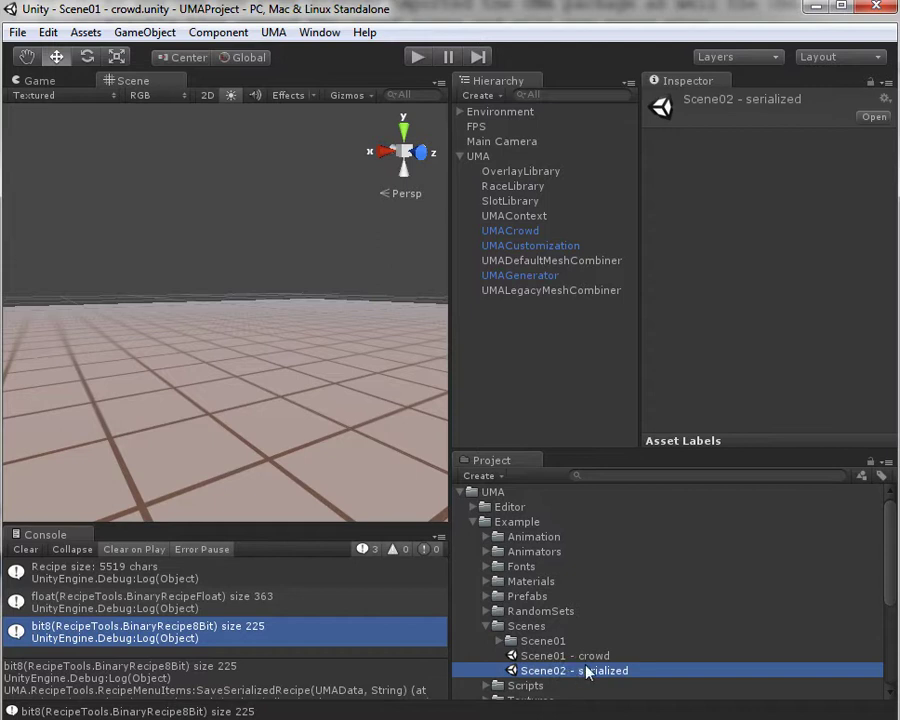
{"action": "double_click", "coordinate": [588, 672]}
{"action": "left_click", "coordinate": [460, 157]}
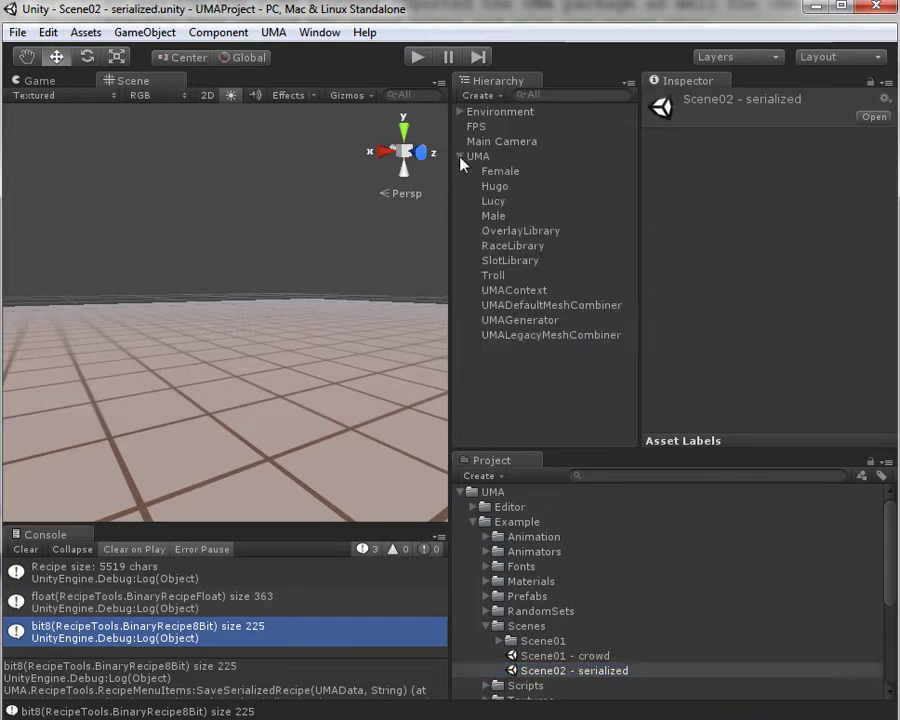
Duplicate the Female avatar and assign the bit8 recipe to its Uma Recipe field.
{"action": "left_click", "coordinate": [507, 173]}
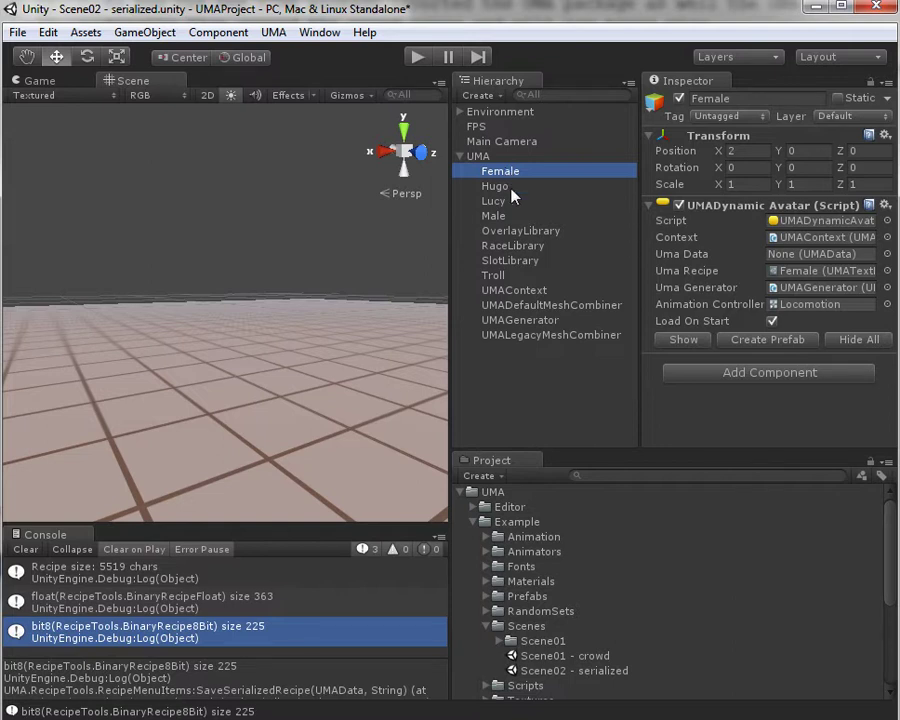
{"action": "key", "text": "ctrl+d"}
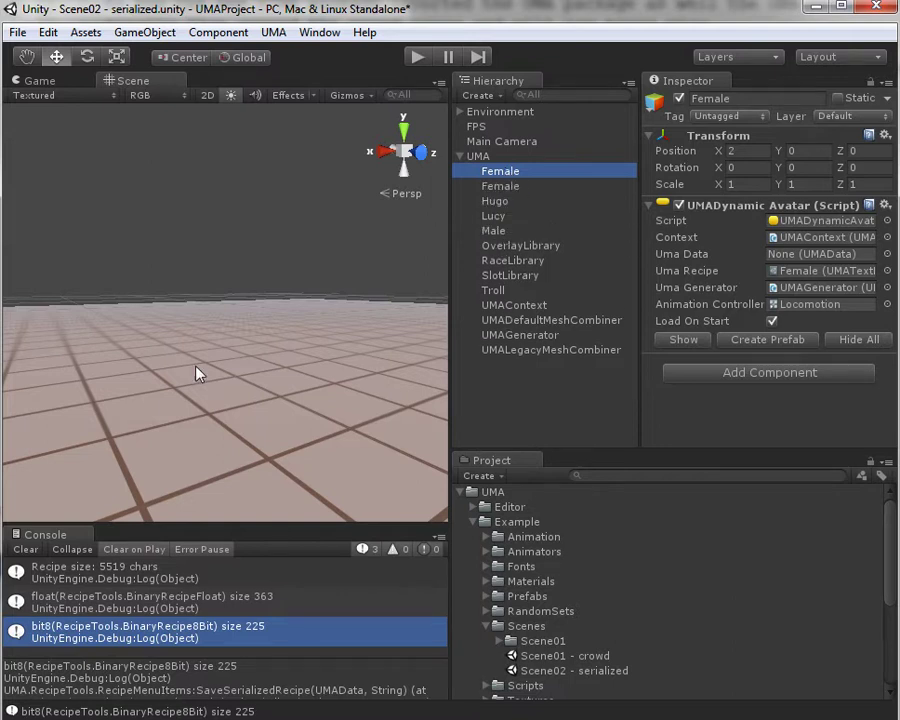
{"action": "key", "text": "f"}
{"action": "left_click_drag", "start_coordinate": [197, 356], "coordinate": [358, 433], "text": "alt"}
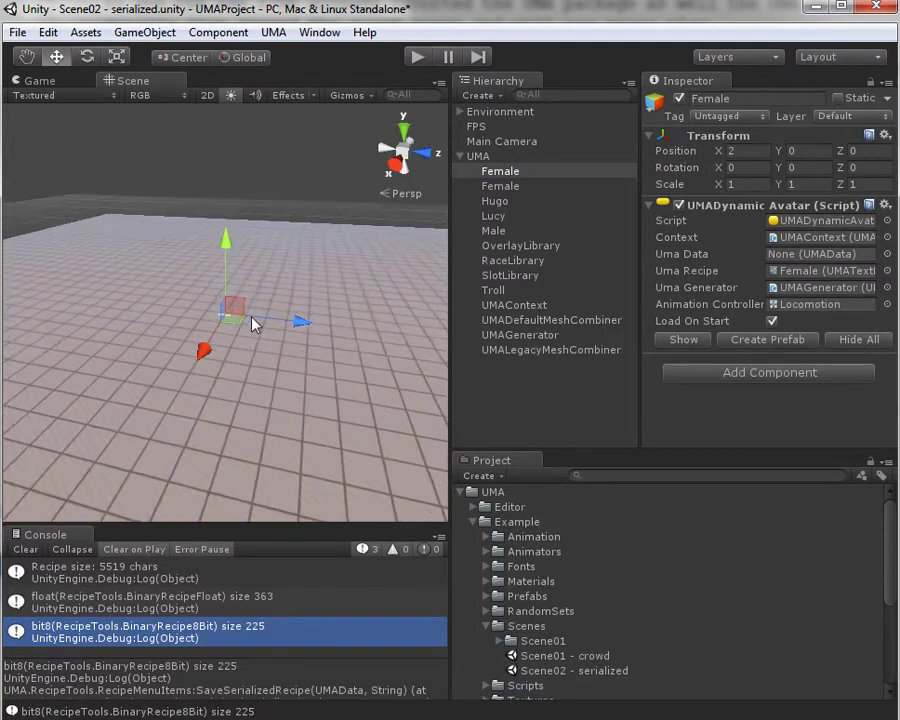
{"action": "left_click_drag", "start_coordinate": [340, 330], "coordinate": [337, 327]}
{"action": "key", "text": "f"}
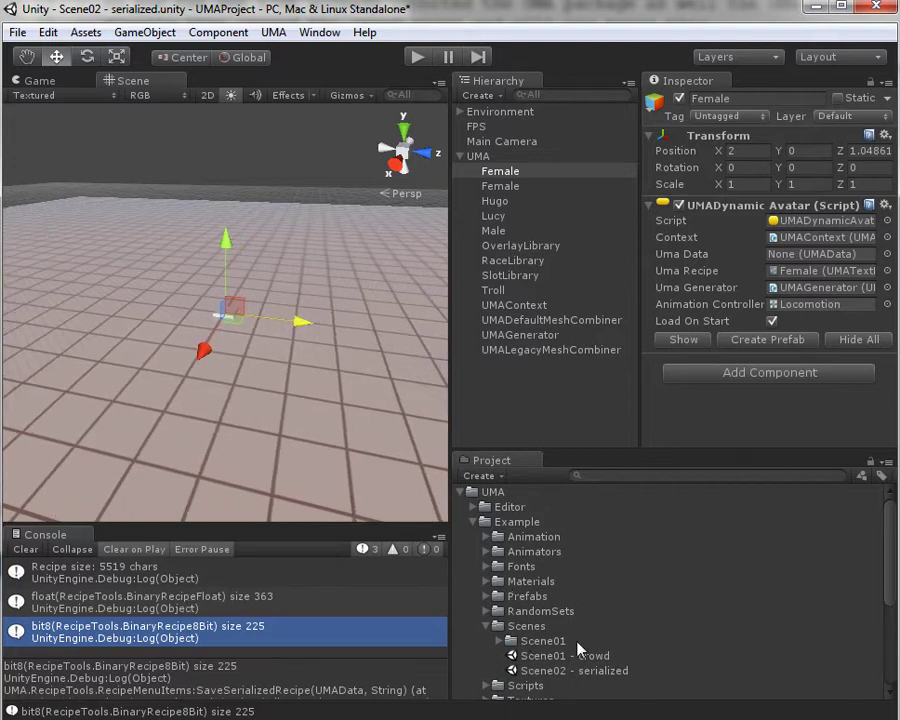
{"action": "scroll", "coordinate": [645, 600], "scroll_direction": "down", "scroll_amount": 5}
{"action": "left_click_drag", "start_coordinate": [495, 664], "coordinate": [790, 254]}
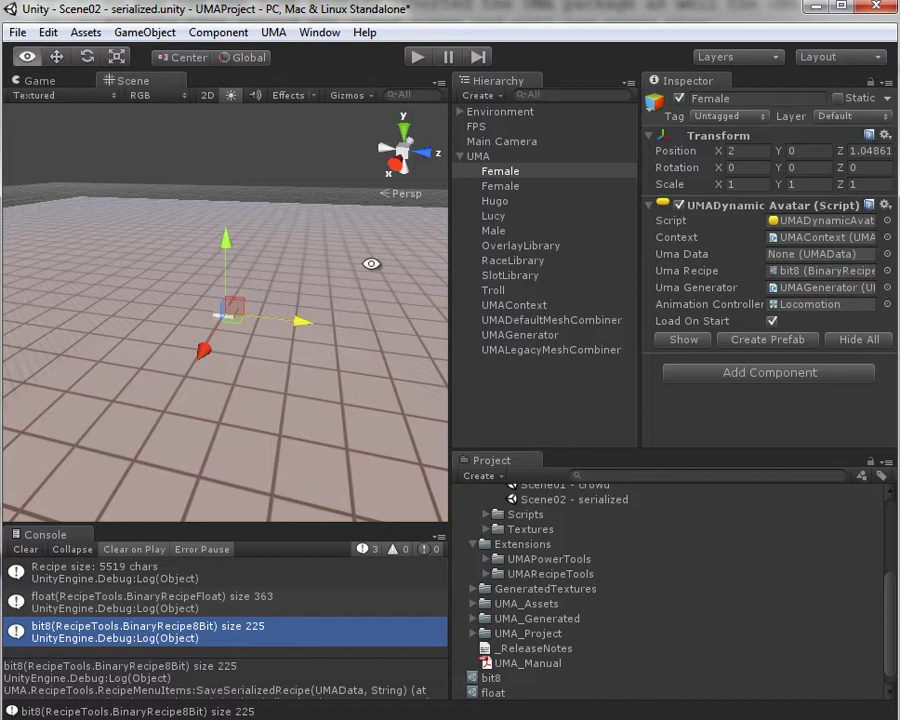
Duplicate the Female avatar again and move the new copy along X to 3.02575.
{"action": "left_click_drag", "start_coordinate": [332, 262], "coordinate": [5, 298], "text": "alt"}
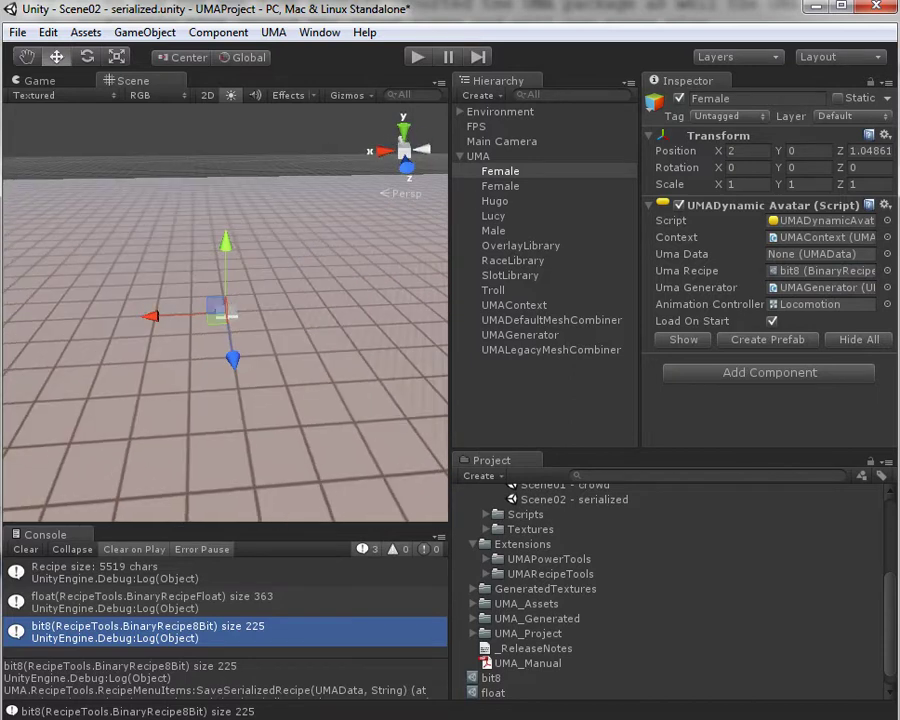
{"action": "key", "text": "ctrl+d"}
{"action": "left_click_drag", "start_coordinate": [142, 320], "coordinate": [133, 323]}
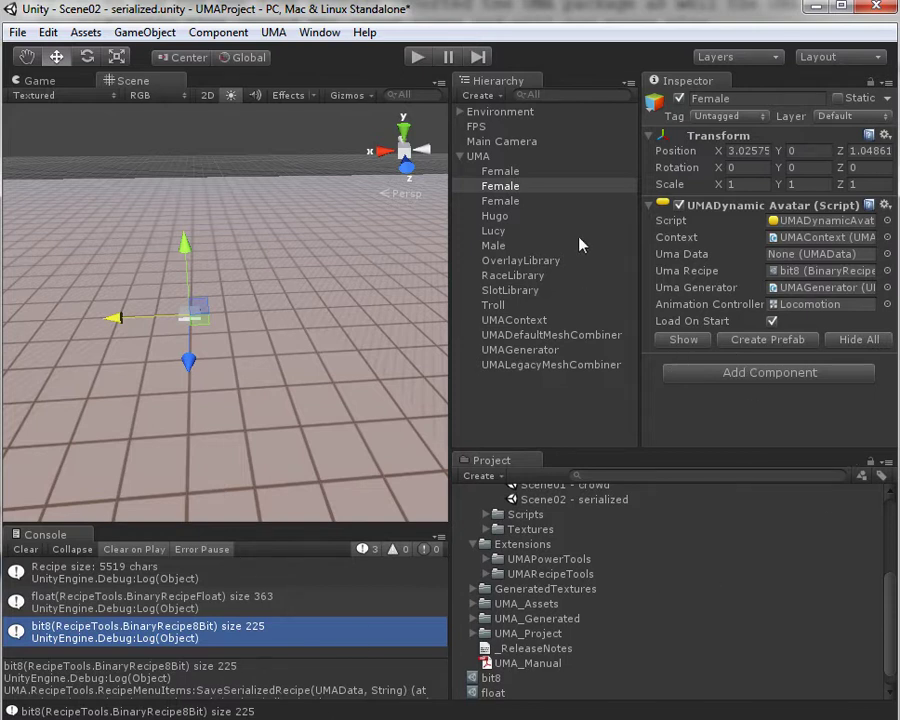
{"action": "scroll", "coordinate": [507, 686], "scroll_direction": "down", "scroll_amount": 1}
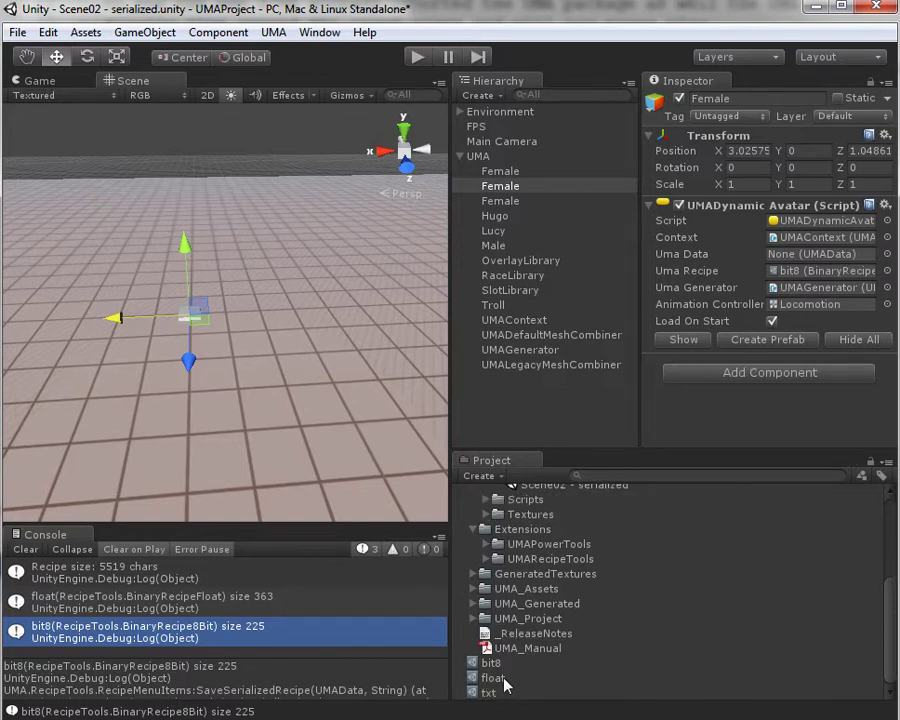
Assign the float recipe to the Female copy and reposition it along X.
{"action": "left_click_drag", "start_coordinate": [507, 688], "coordinate": [787, 289]}
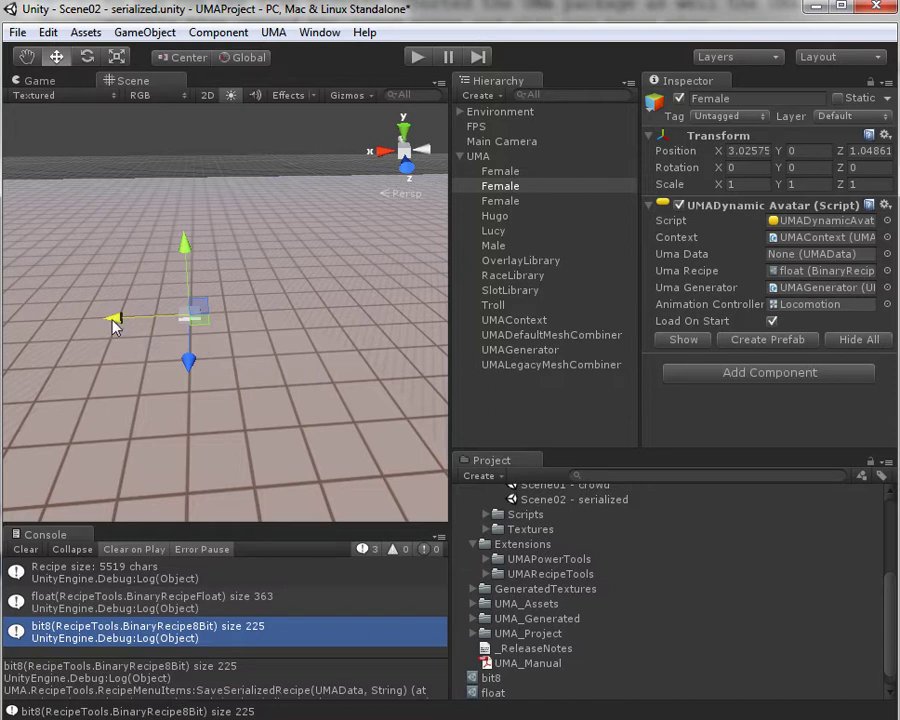
{"action": "left_click_drag", "start_coordinate": [114, 325], "coordinate": [93, 325]}
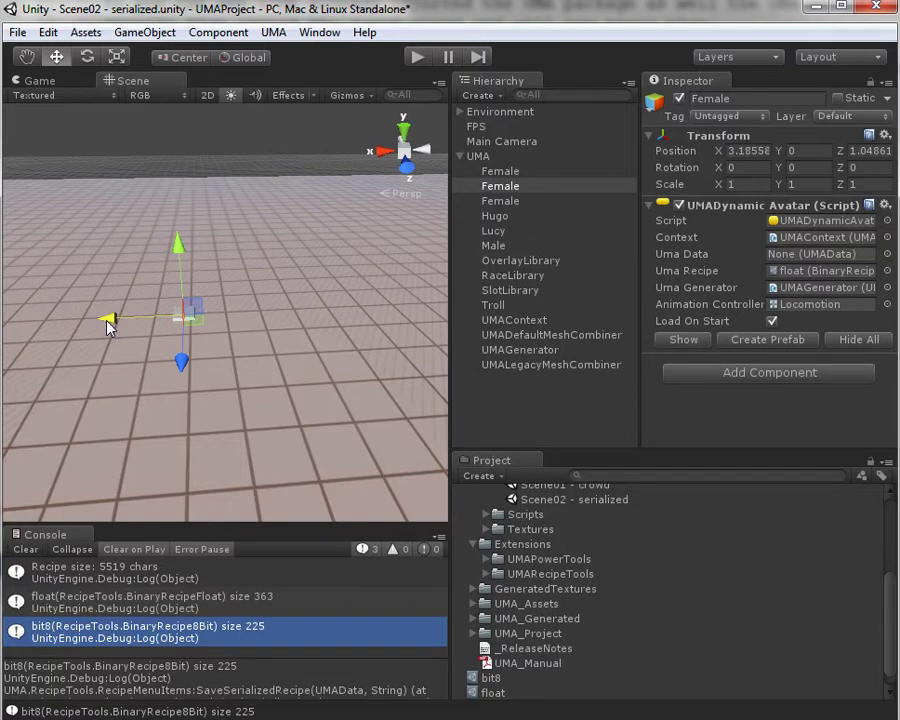
{"action": "left_click_drag", "start_coordinate": [112, 332], "coordinate": [78, 324]}
Duplicate the Female a fourth time, give it the txt recipe, and run the scene.
{"action": "key", "text": "ctrl+d"}
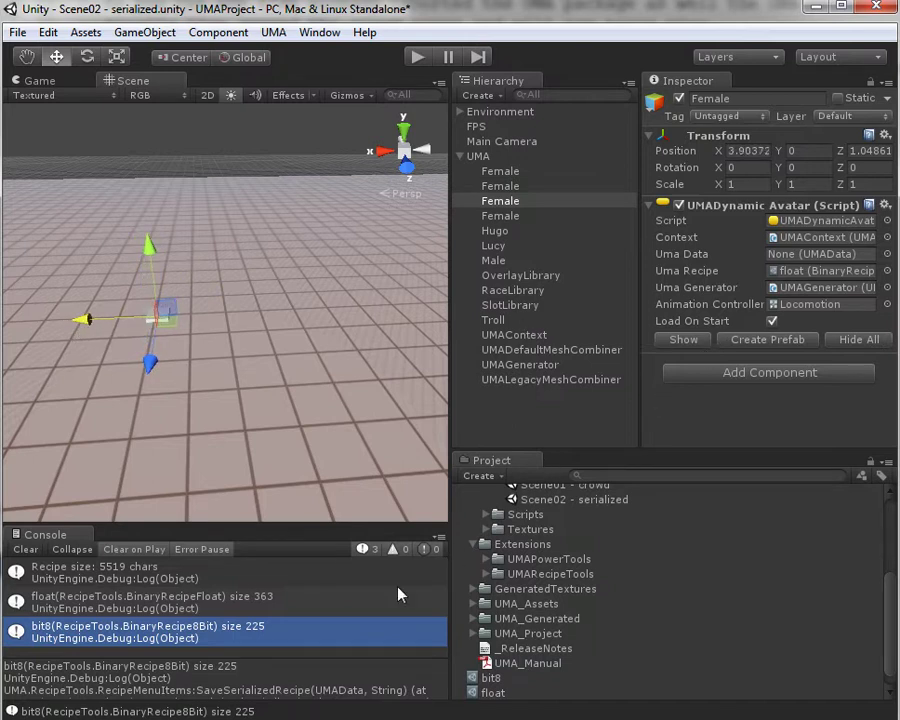
{"action": "left_click_drag", "start_coordinate": [498, 681], "coordinate": [812, 274]}
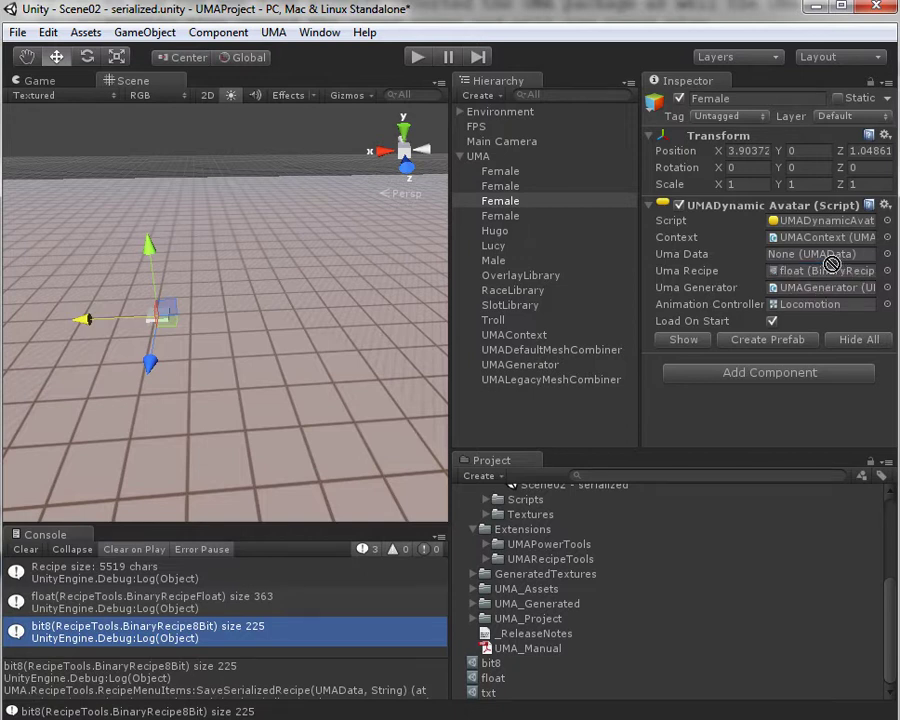
{"action": "left_click", "coordinate": [418, 57]}
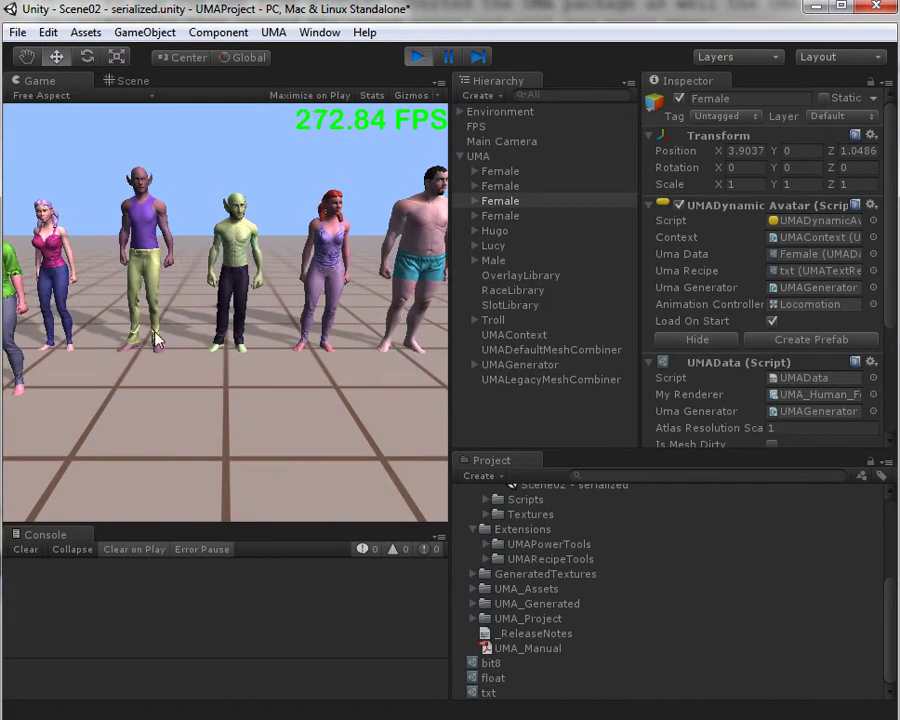
{"action": "left_click", "coordinate": [137, 81]}
{"action": "key", "text": "f"}
{"action": "left_click_drag", "start_coordinate": [312, 300], "coordinate": [553, 303], "text": "alt"}
{"action": "left_click", "coordinate": [251, 180]}
{"action": "scroll", "coordinate": [290, 275], "scroll_direction": "up", "scroll_amount": 5}
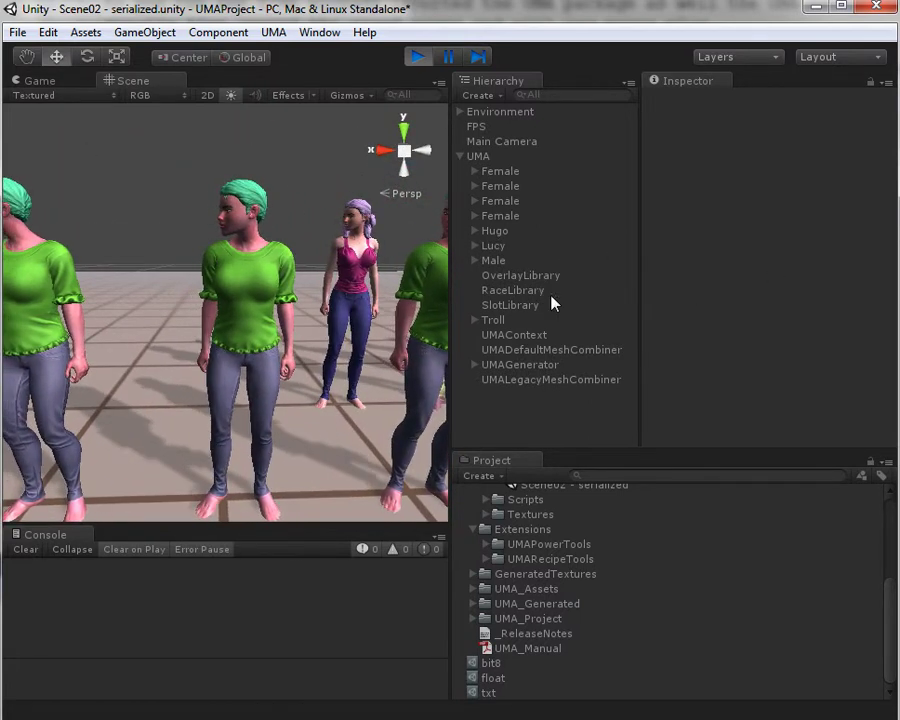
{"action": "left_click", "coordinate": [235, 285]}
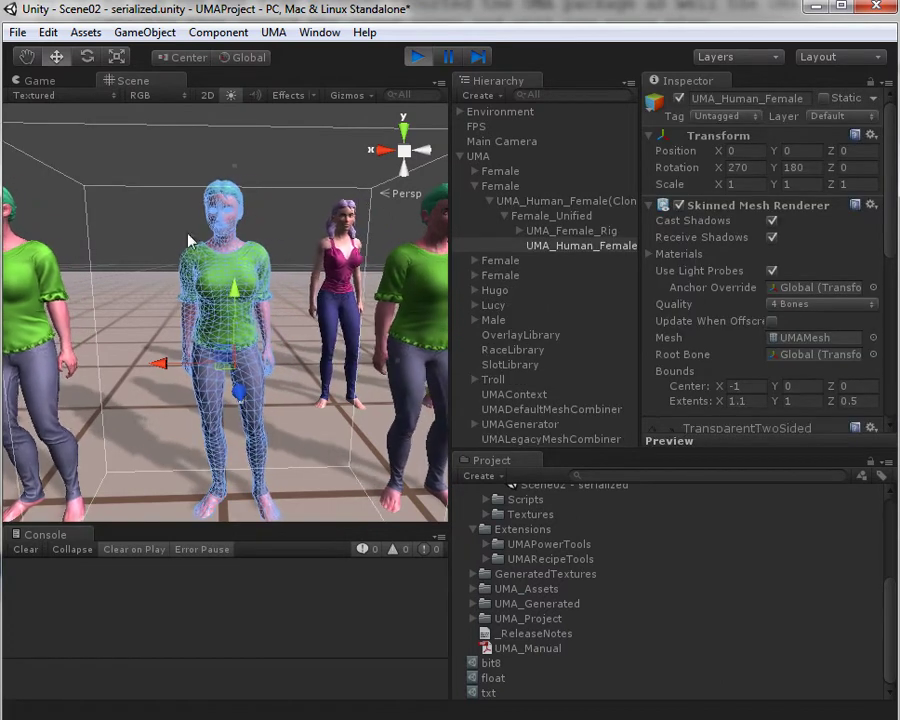
{"action": "scroll", "coordinate": [110, 242], "scroll_direction": "up", "scroll_amount": 3}
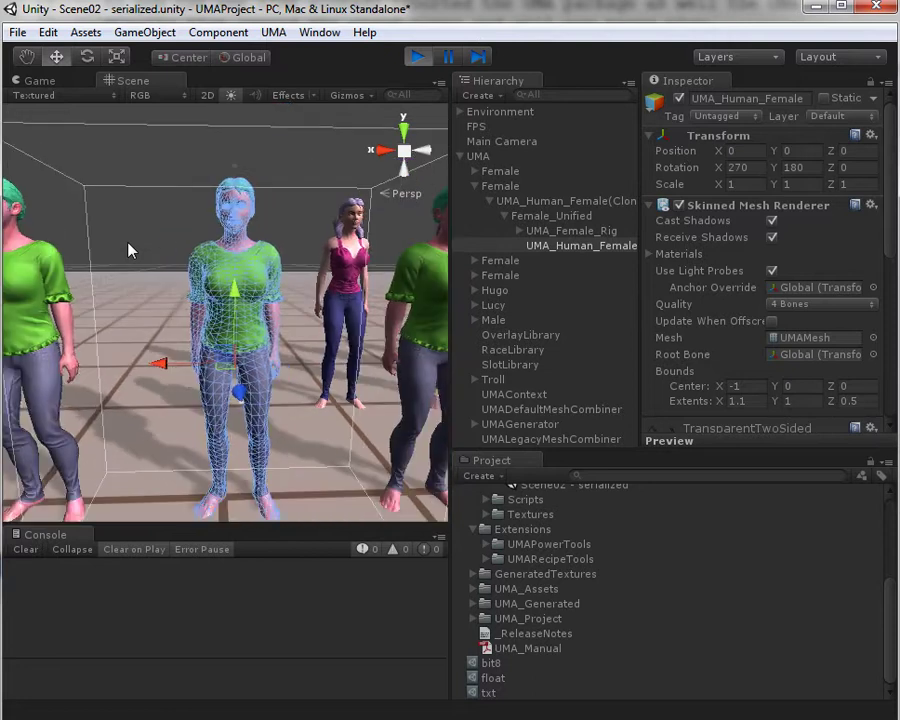
{"action": "scroll", "coordinate": [171, 295], "scroll_direction": "up", "scroll_amount": 5}
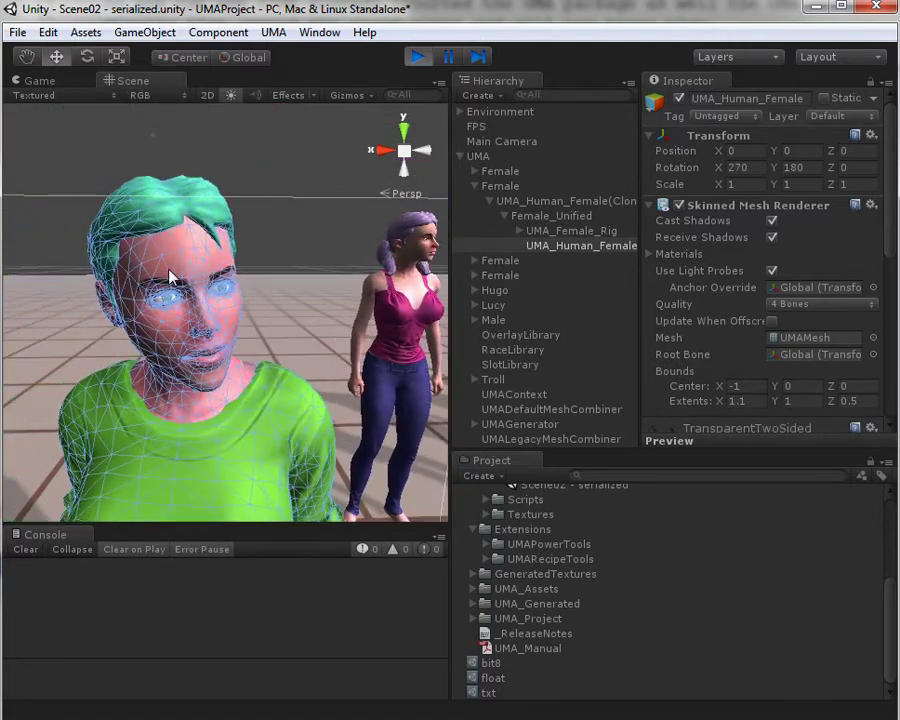
{"action": "scroll", "coordinate": [245, 322], "scroll_direction": "down", "scroll_amount": 6}
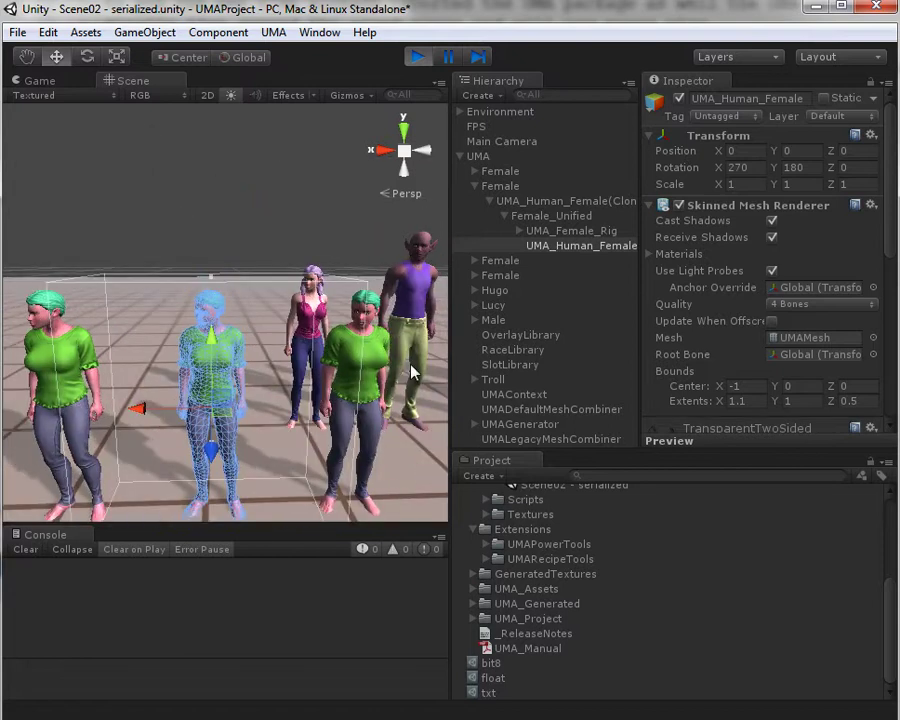
{"action": "left_click", "coordinate": [356, 365]}
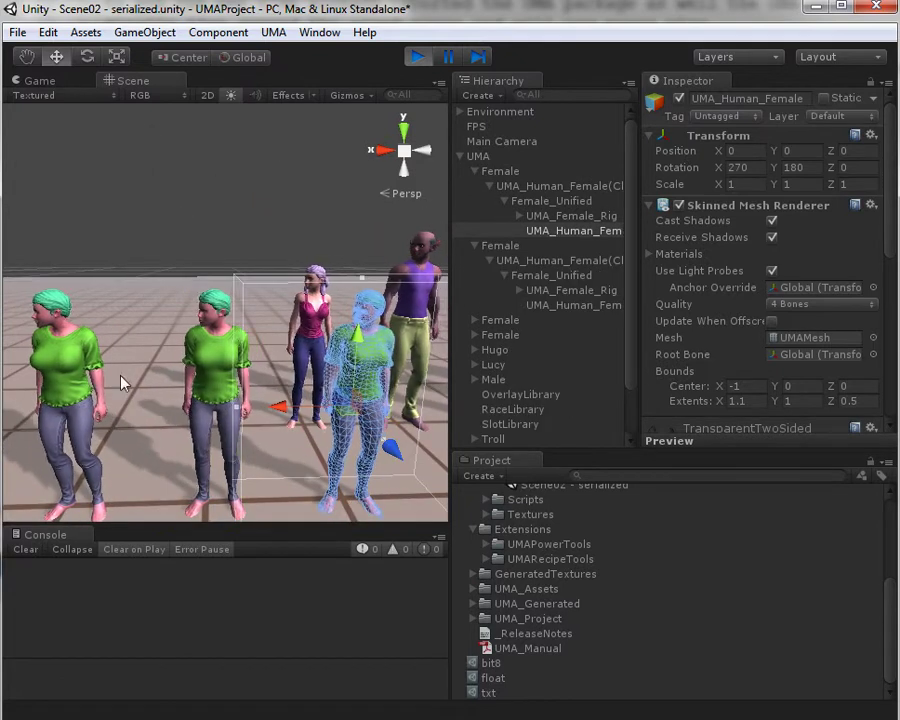
{"action": "left_click", "coordinate": [54, 350]}
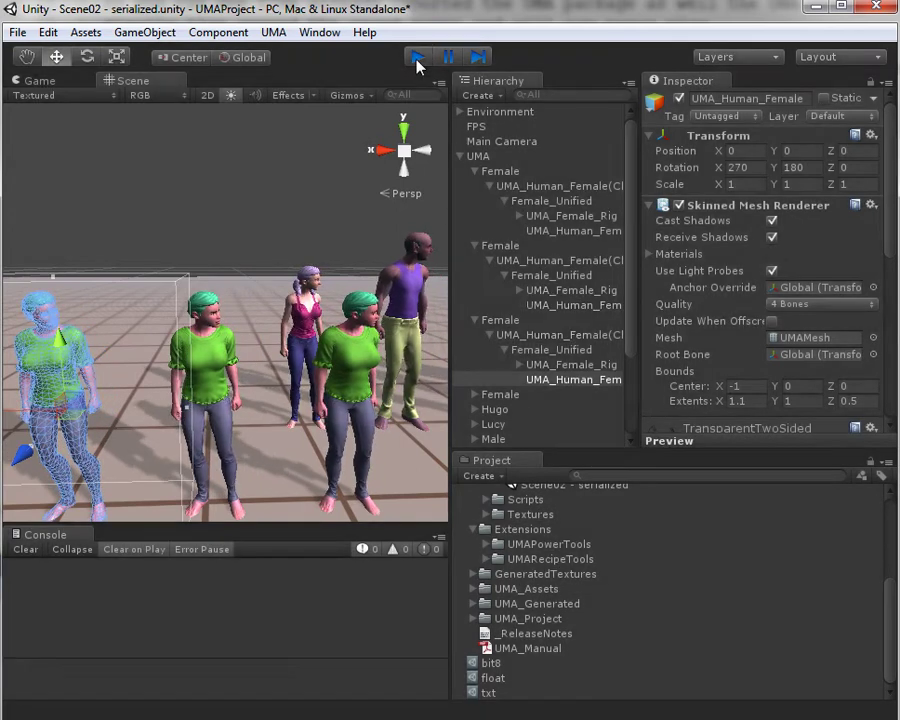
{"action": "left_click", "coordinate": [417, 60]}
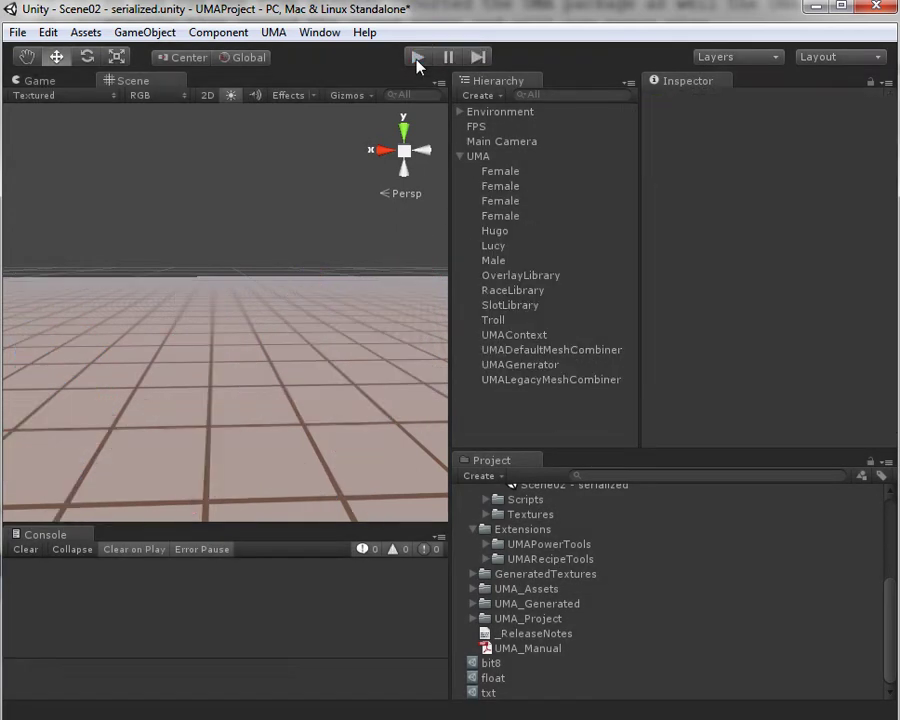
In the bit8 recipe, review its Colors, then drag DNA Height from 0.301 to 0.5.
{"action": "left_click", "coordinate": [491, 663]}
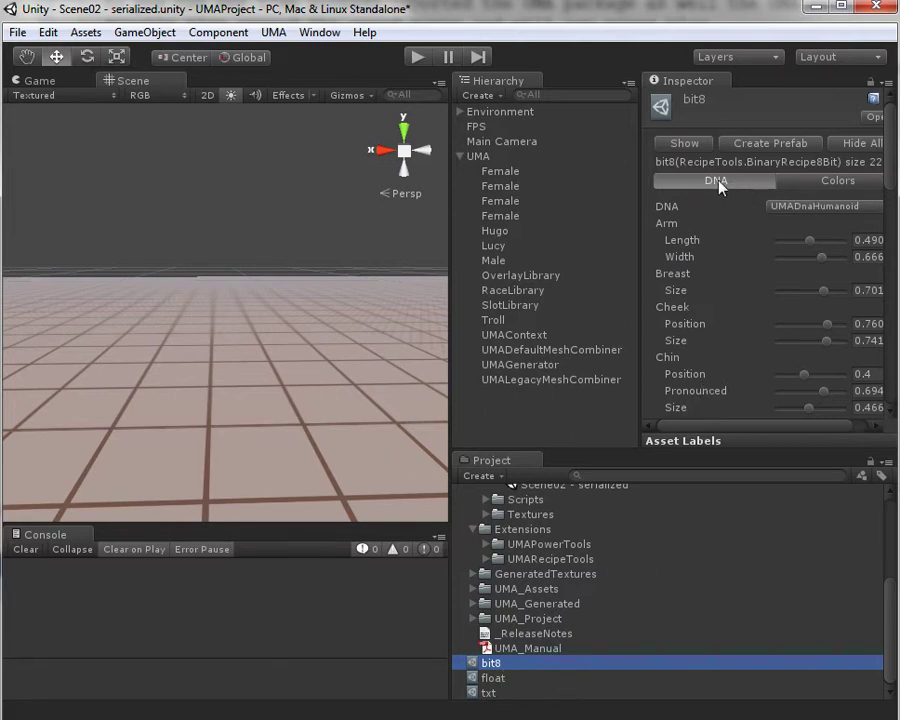
{"action": "left_click", "coordinate": [822, 182]}
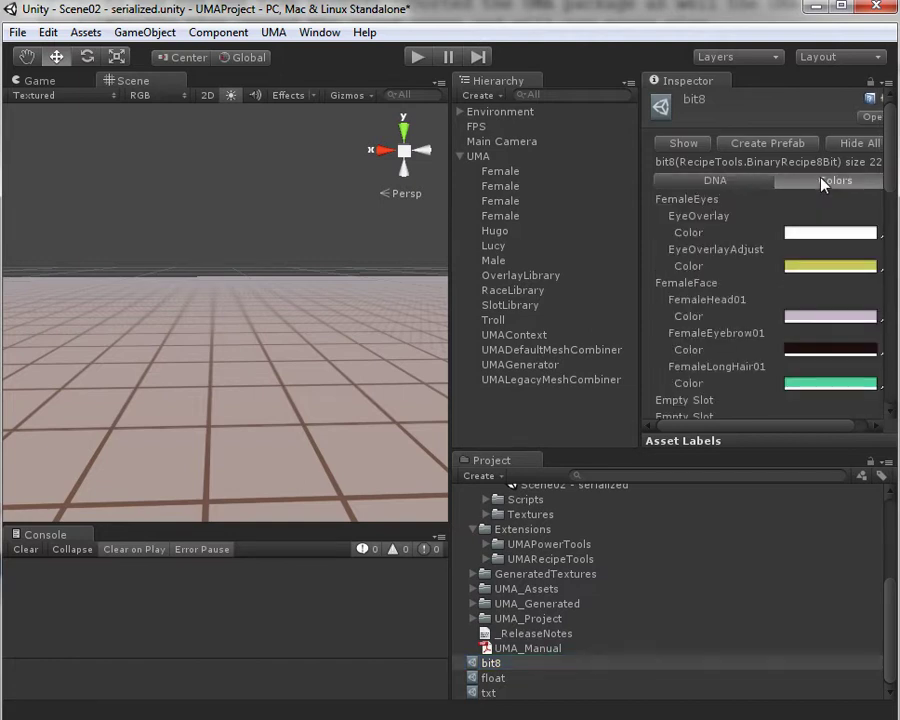
{"action": "left_click_drag", "start_coordinate": [894, 195], "coordinate": [894, 392]}
{"action": "left_click", "coordinate": [690, 182]}
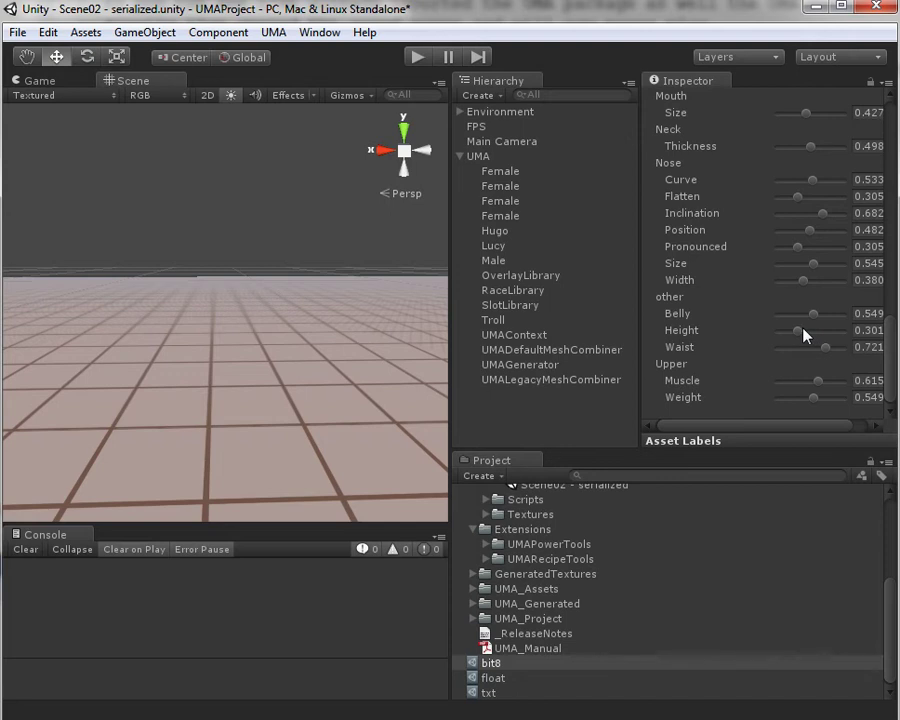
{"action": "left_click_drag", "start_coordinate": [803, 328], "coordinate": [816, 336]}
Play Scene02 and orbit the Scene view to compare the taller bit8 avatar with the others.
{"action": "left_click", "coordinate": [417, 59]}
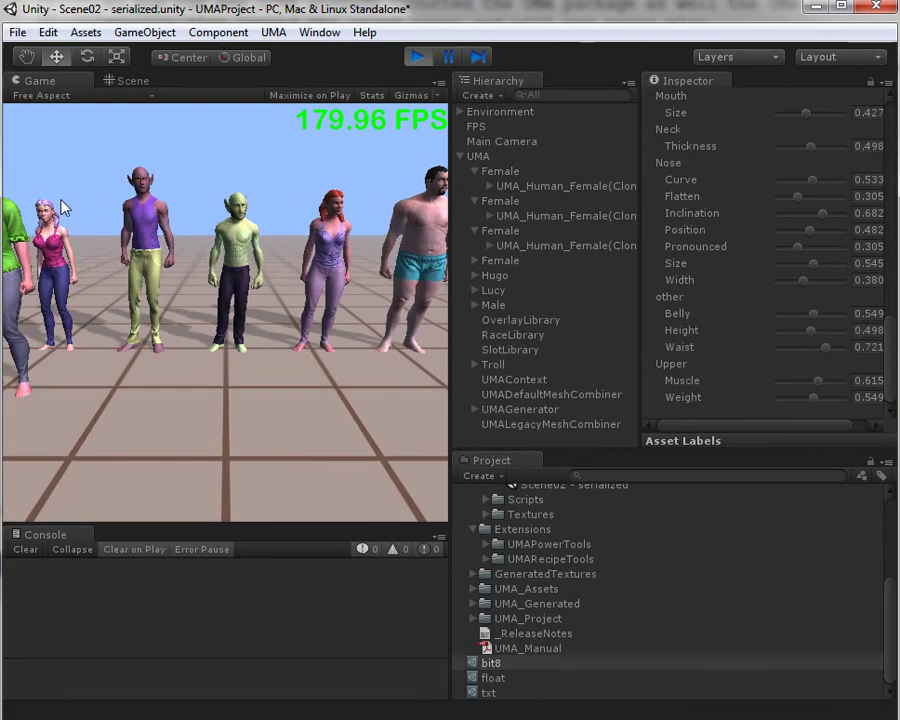
{"action": "left_click", "coordinate": [122, 80]}
{"action": "right_click_drag", "start_coordinate": [157, 238], "coordinate": [195, 216]}
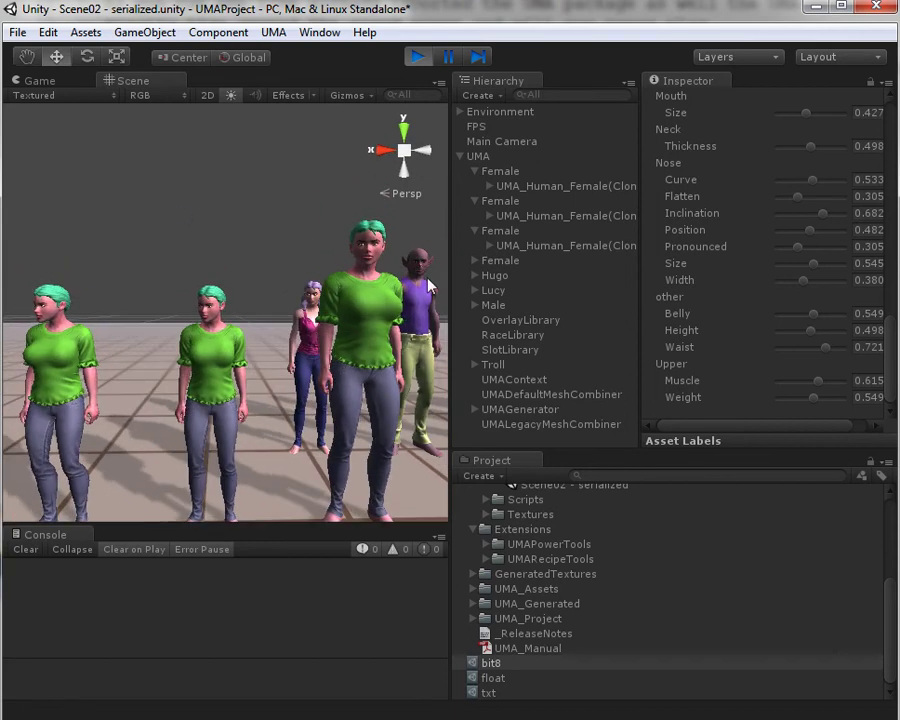